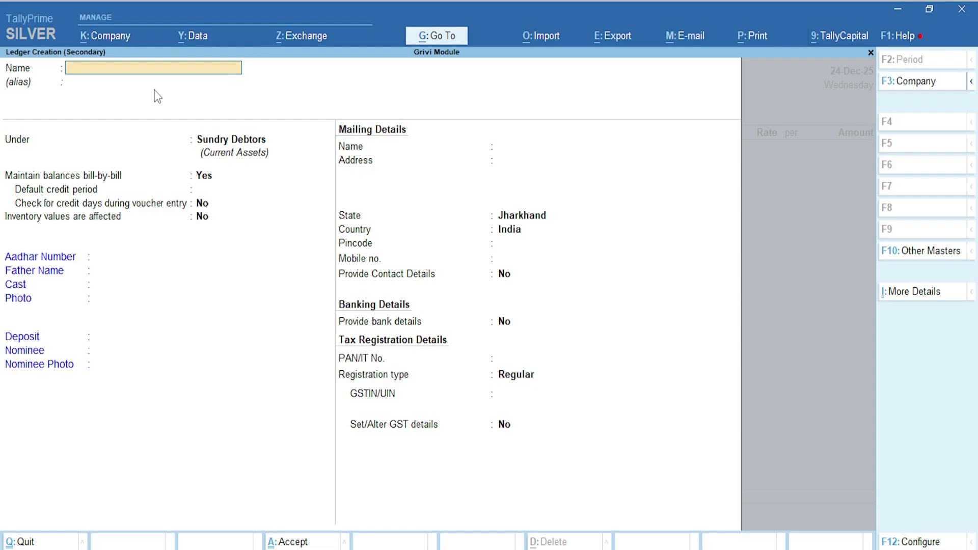
Enter the customer's full name, Aadhar number and father's name in the ledger, leaving Cast blank
key("Return")
key("Return")
key("Return")
key("Return")
key("Return")
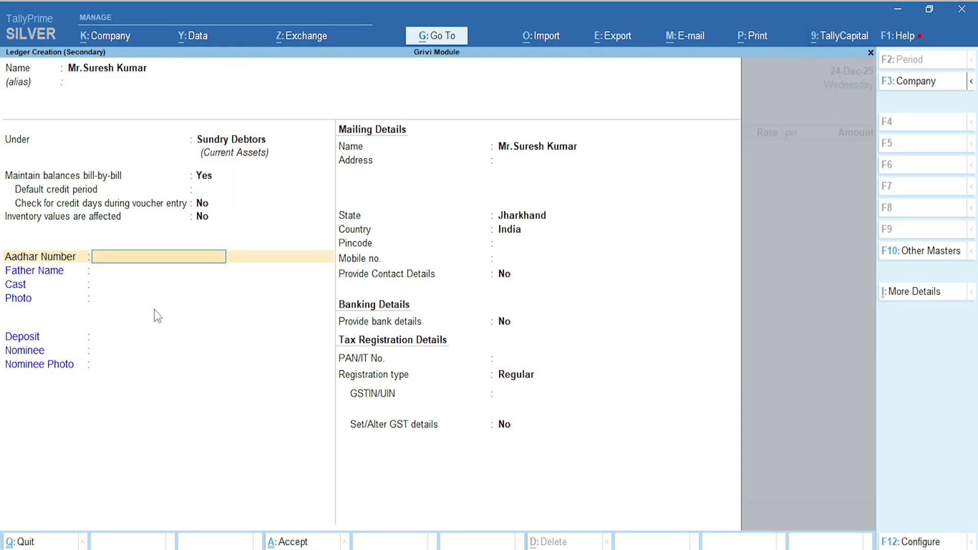
key("Return")
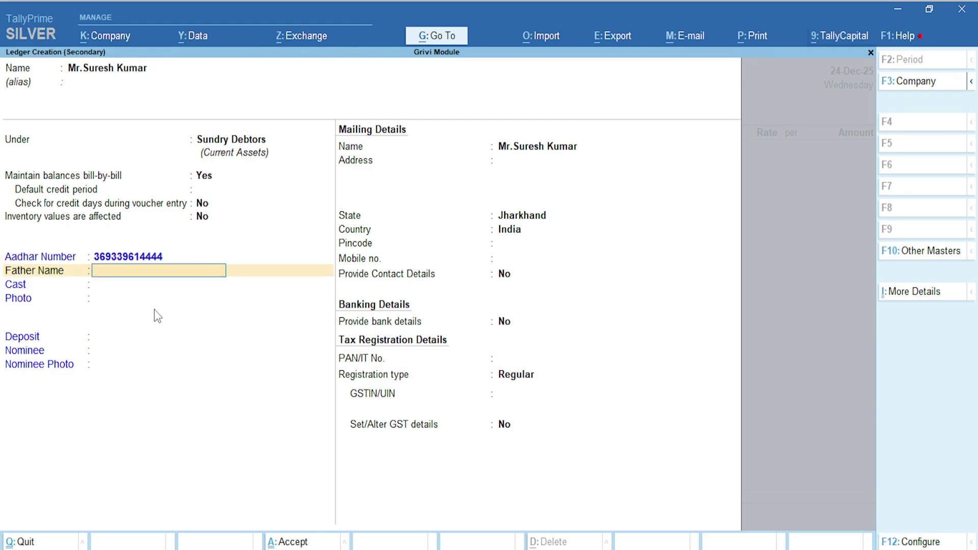
type("Mr.")
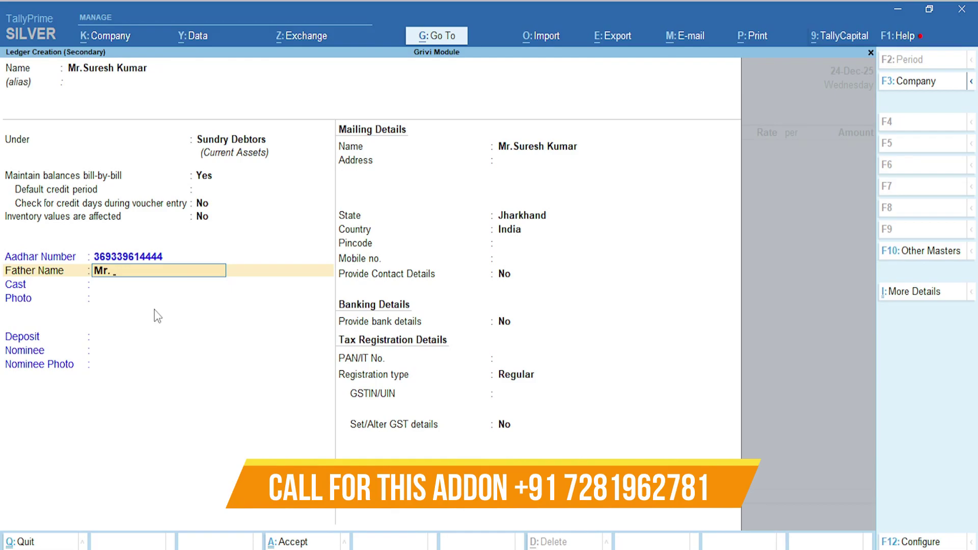
type(" Su")
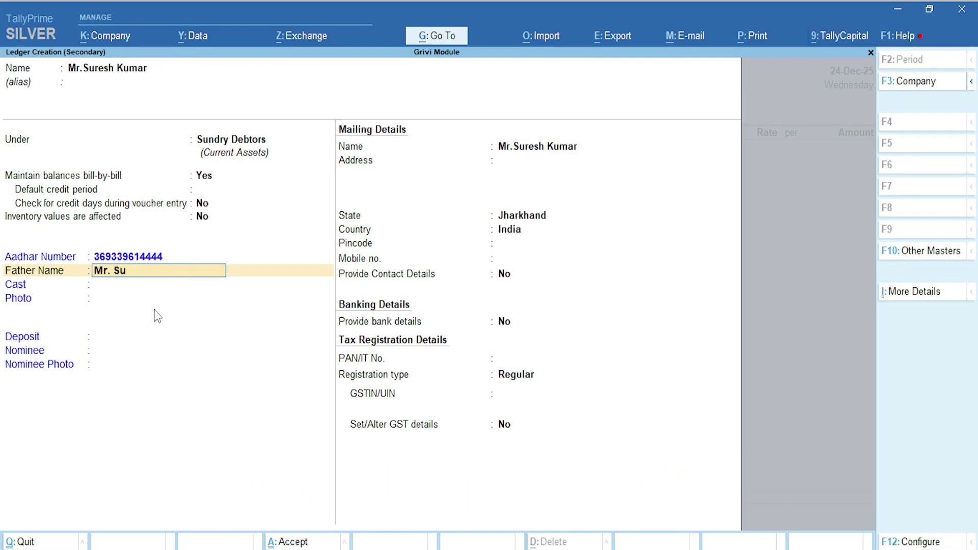
type("render")
key("Return")
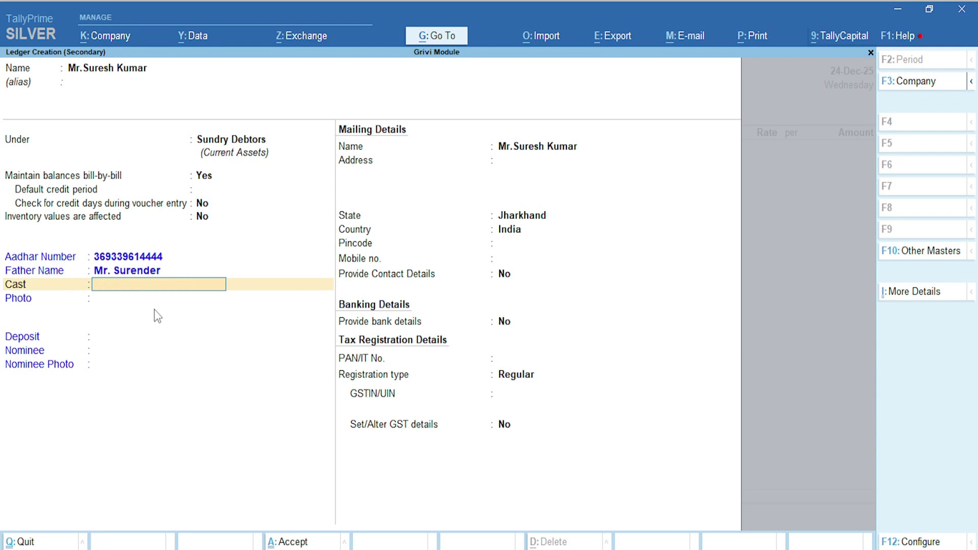
key("Return")
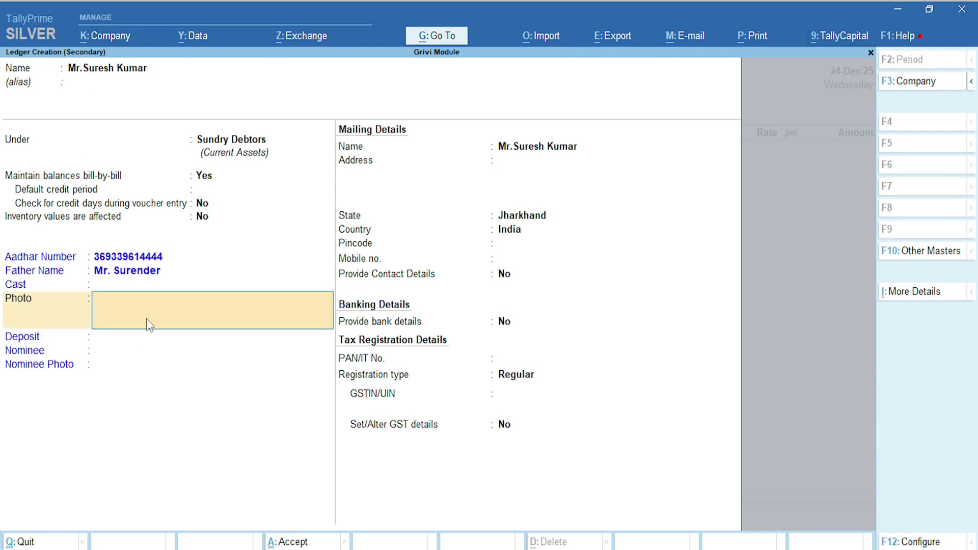
Open the Passport Image > Male folder and select the first passport photo
left_click(160, 510)
left_click(482, 51)
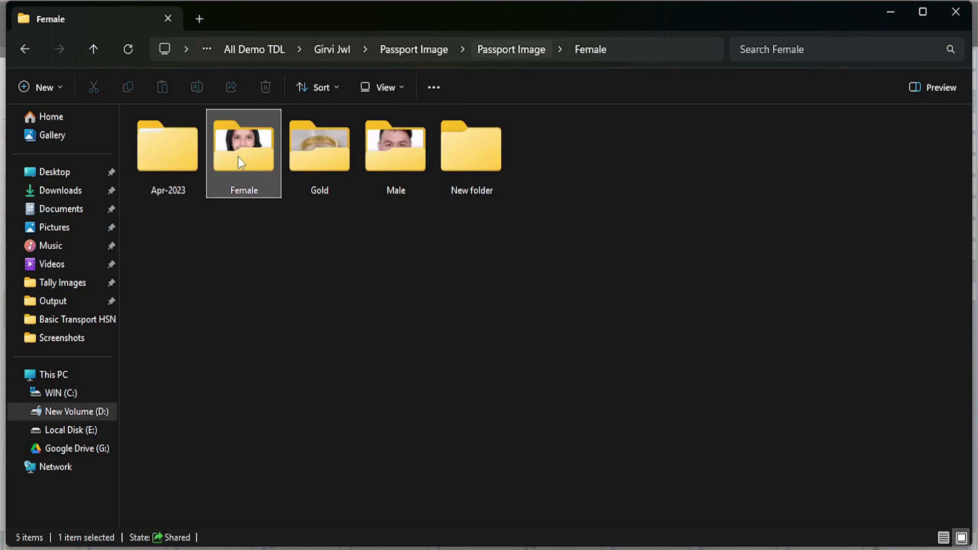
double_click(394, 155)
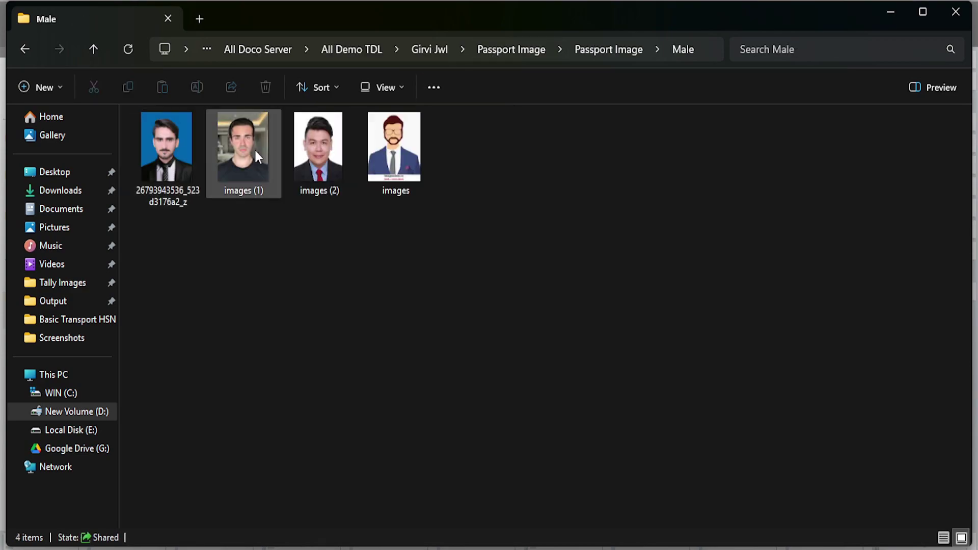
left_click(179, 186)
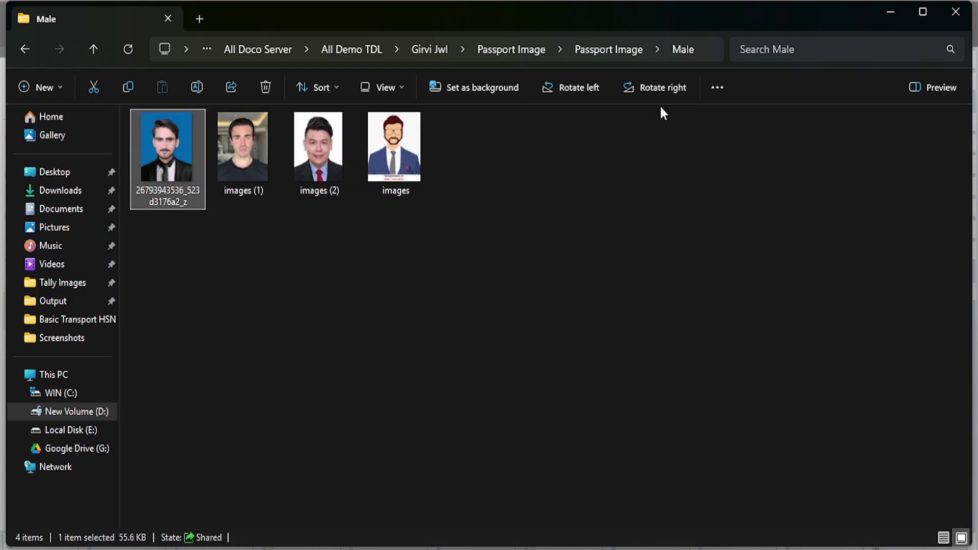
left_click(711, 53)
left_click(711, 53)
left_click(748, 137)
left_click(712, 51)
left_click(707, 51)
left_click(771, 164)
left_click(707, 42)
left_click(676, 51)
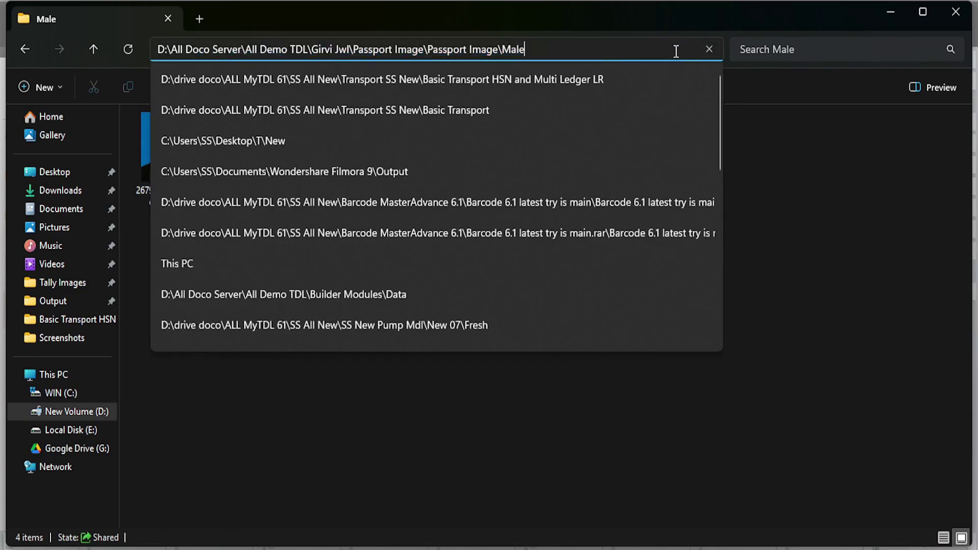
type("\\")
key("Down")
key("ctrl+a")
right_click(675, 52)
left_click(716, 92)
key("alt+Tab")
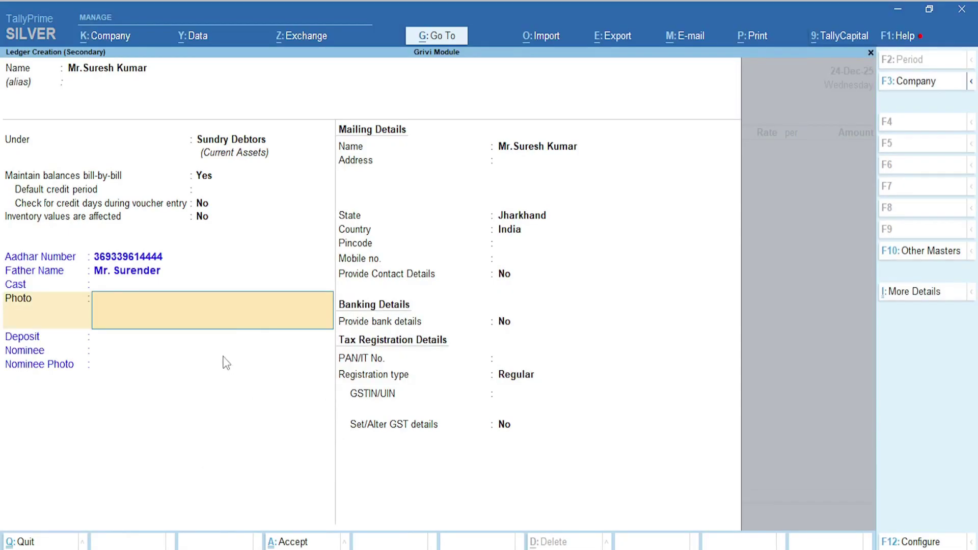
Attach the customer's passport photo and enter the nominee's name, skipping Deposit
key("ctrl+v")
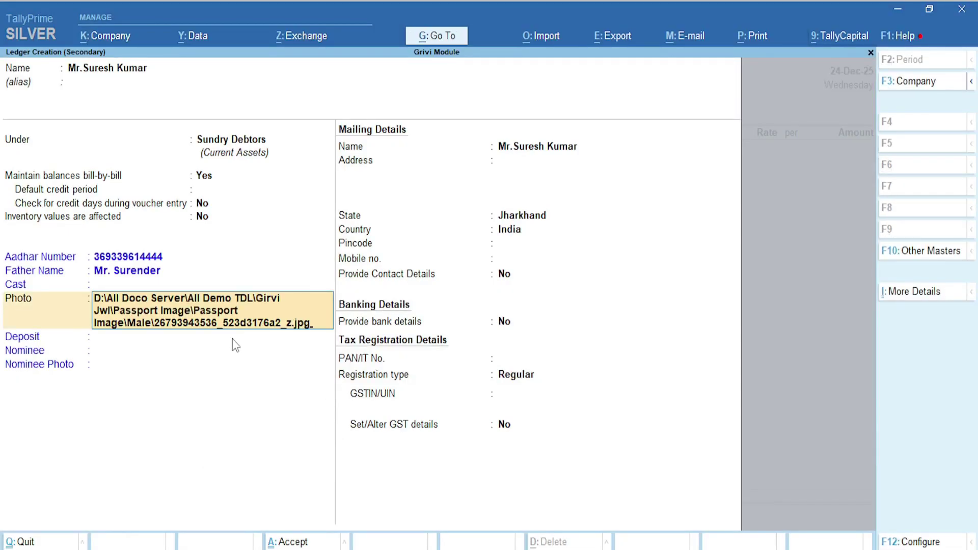
key("Return")
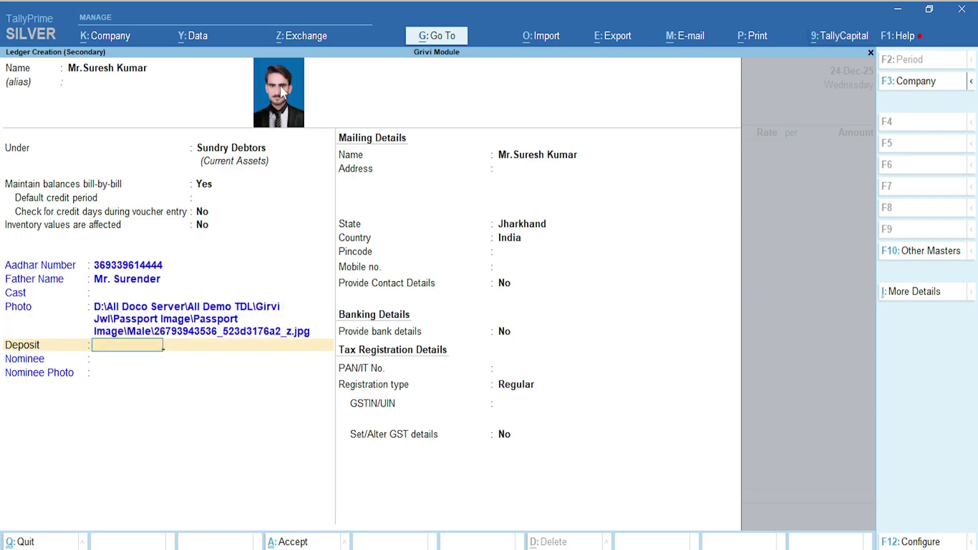
key("Return")
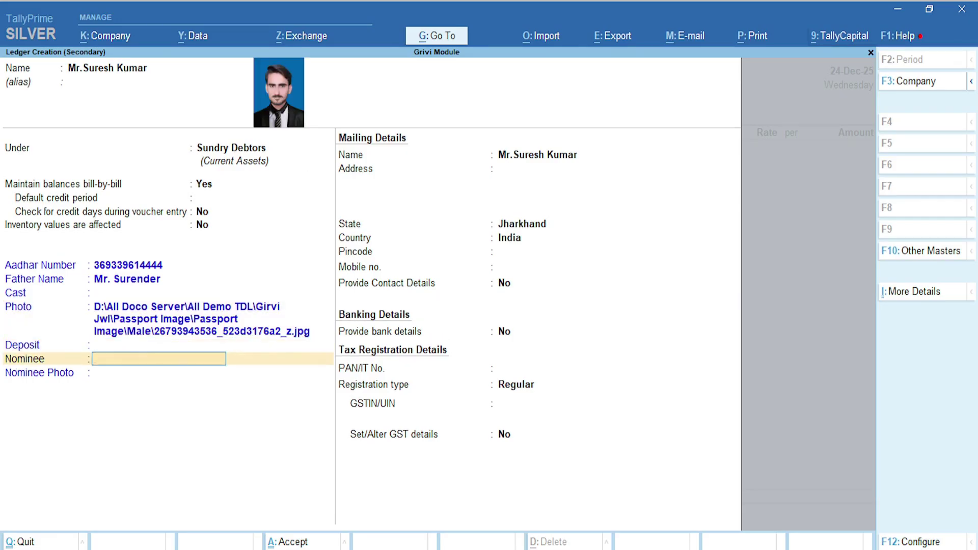
type("Mrs. Sangeeta")
key("Return")
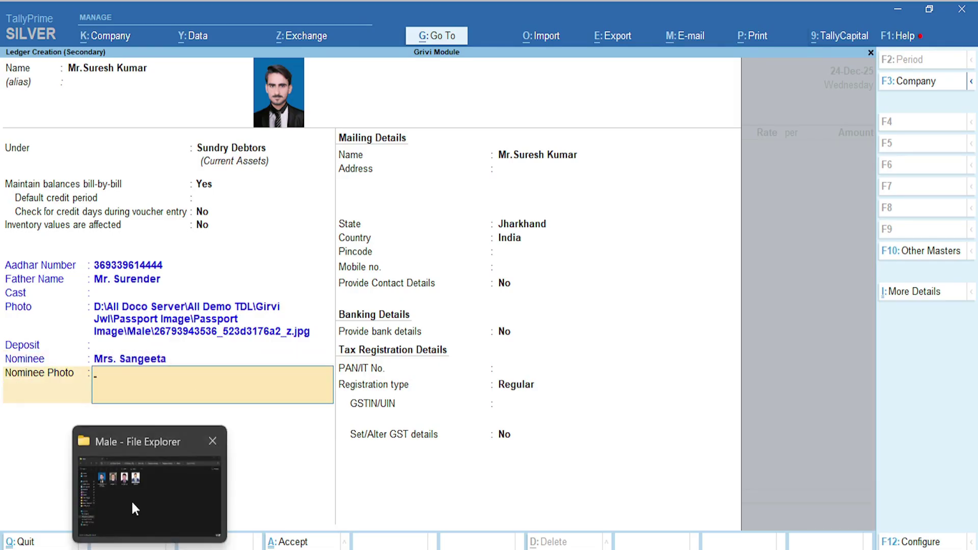
Copy the path of Female\EeUI99bUcAMiRFa.jpg and paste it into Nominee Photo
left_click(130, 499)
left_click(631, 50)
double_click(156, 137)
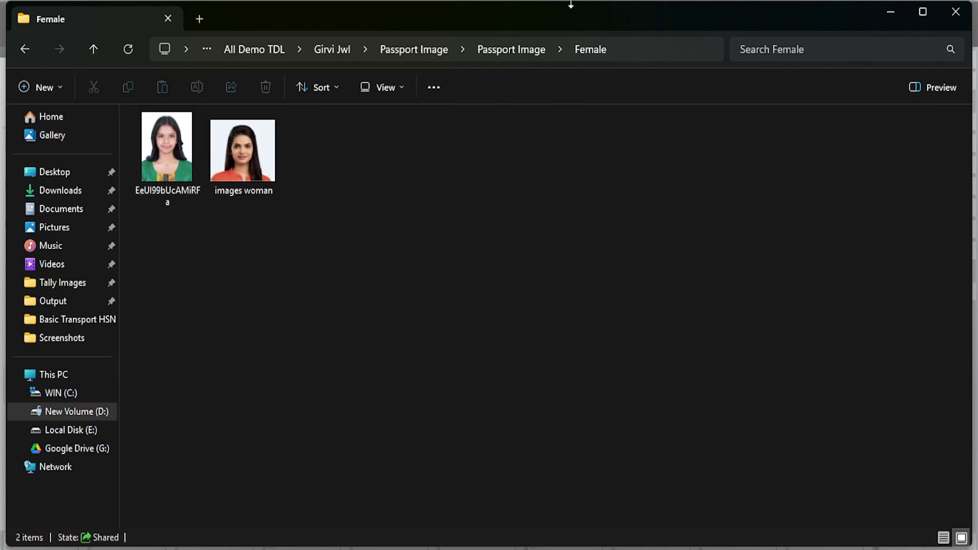
left_click(612, 51)
key("End")
type("\\")
key("Down")
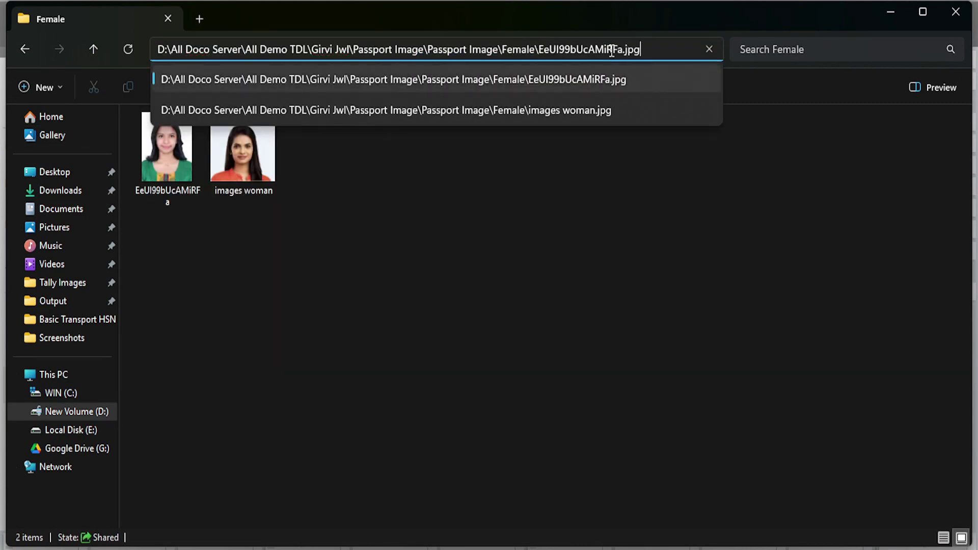
key("ctrl+a")
right_click(612, 50)
left_click(658, 90)
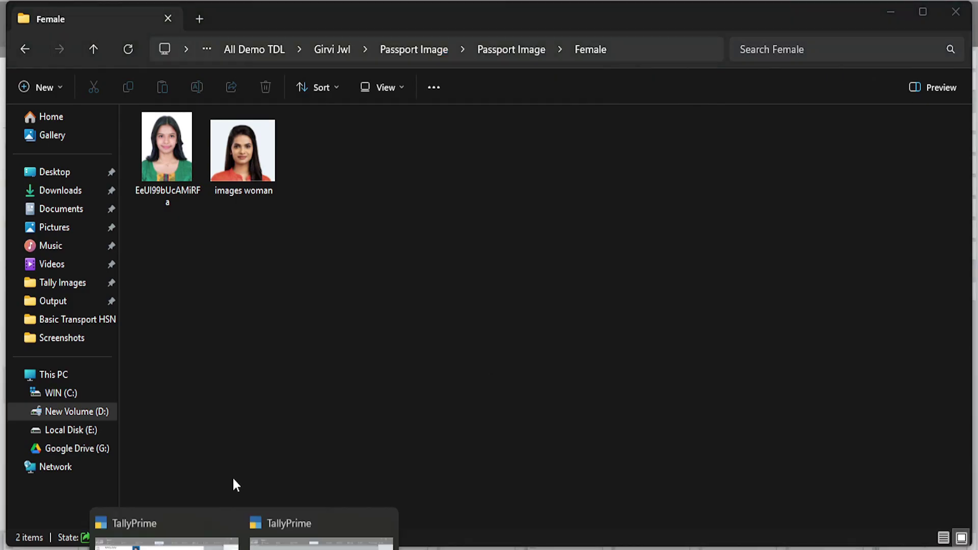
left_click(265, 527)
key("ctrl+alt+v")
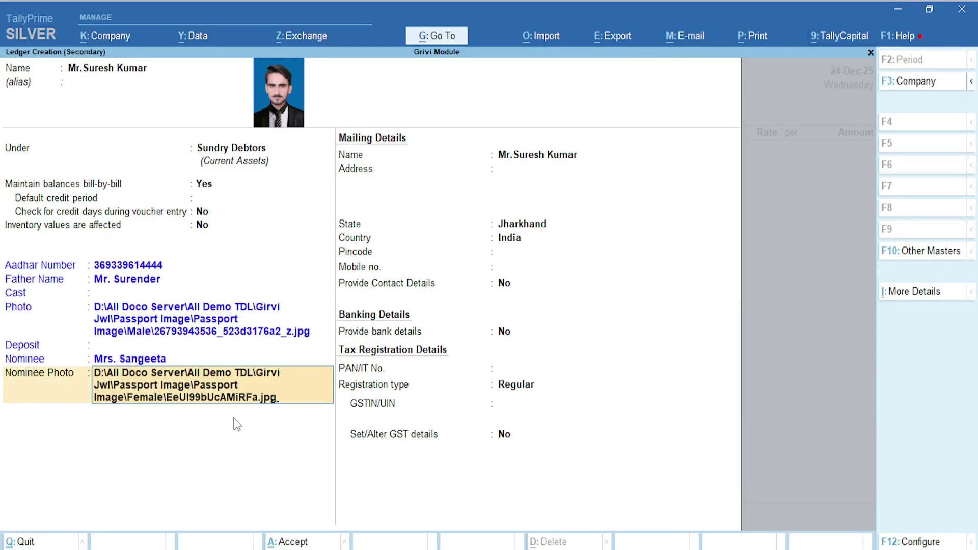
Accept the nominee photo path so both passport photos show on the ledger
key("Return")
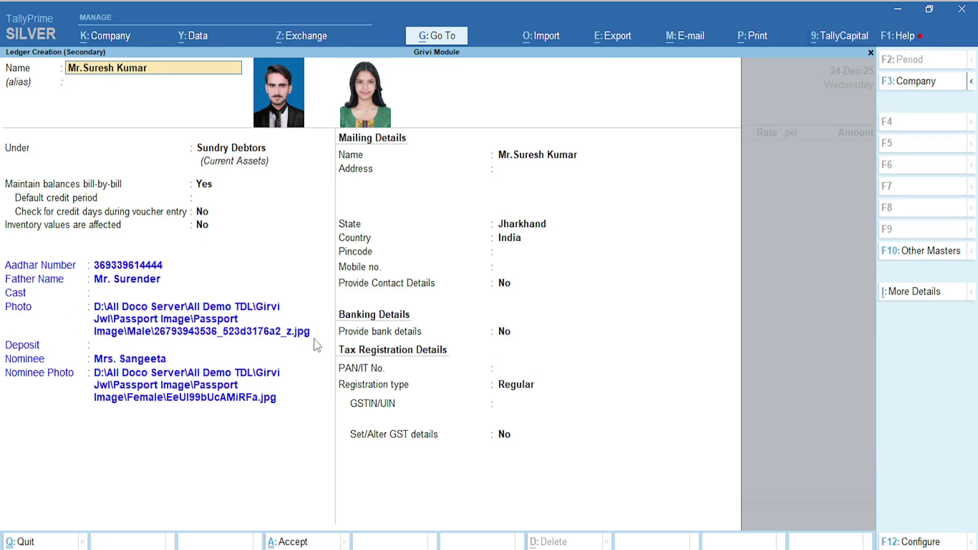
key("ctrl")
Save the customer ledger and accept Receipt, Party and Nominee Details to reach item entry
key("ctrl+a")
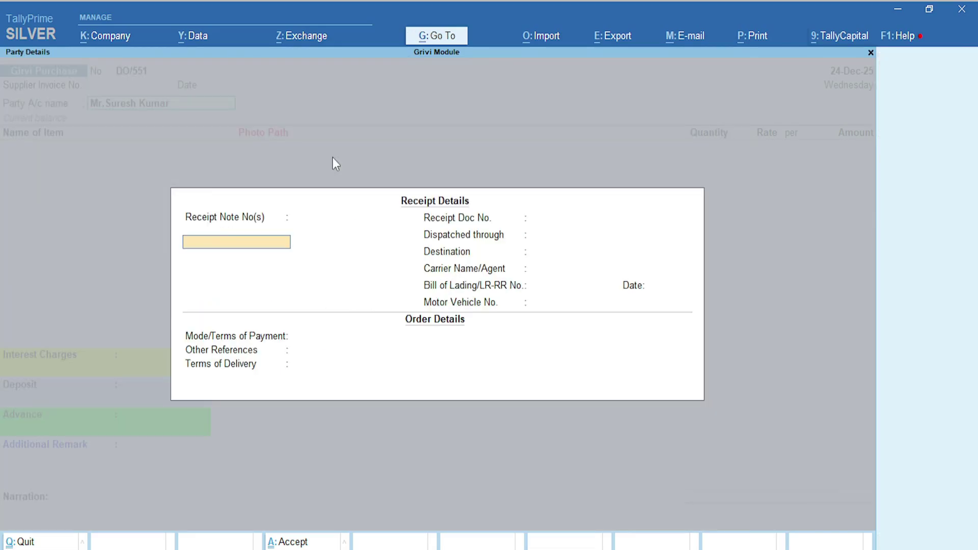
key("ctrl+a")
key("ctrl+a")
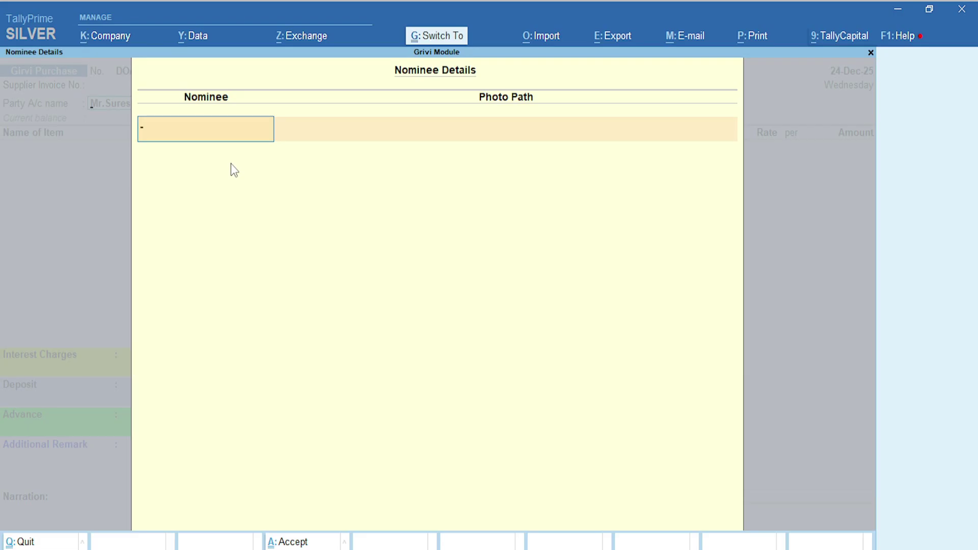
key("ctrl+a")
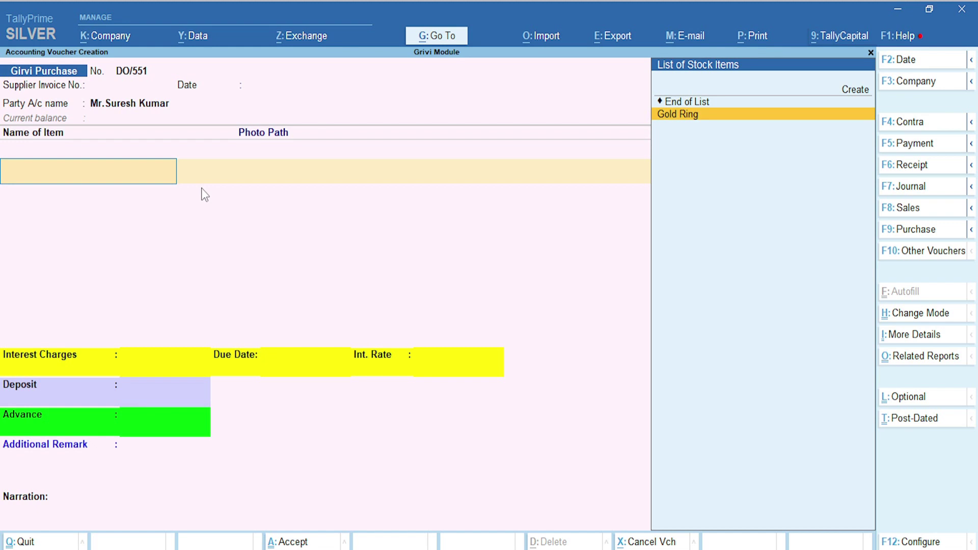
Choose Gold Ring as the pledged item with the description 20 Gm
key("Return")
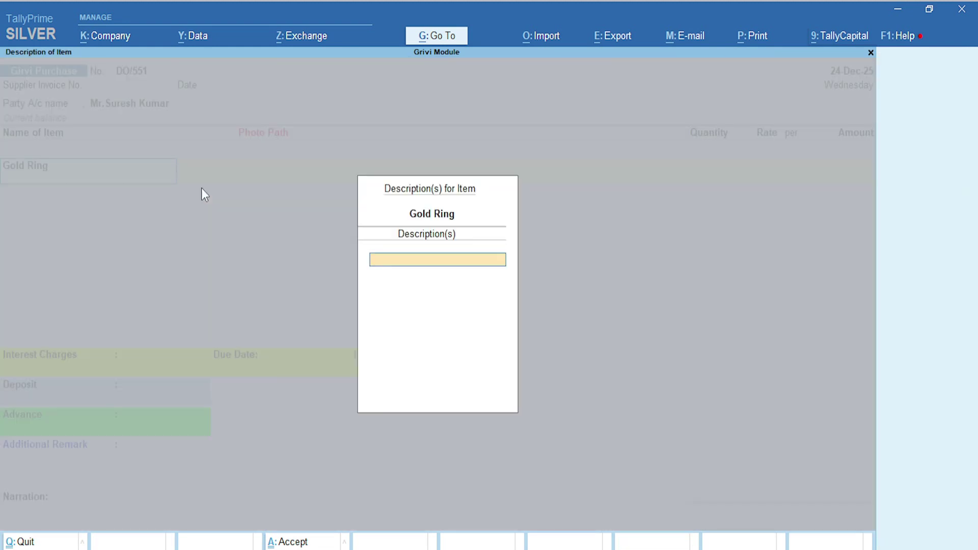
type("20 Gm")
key("Return")
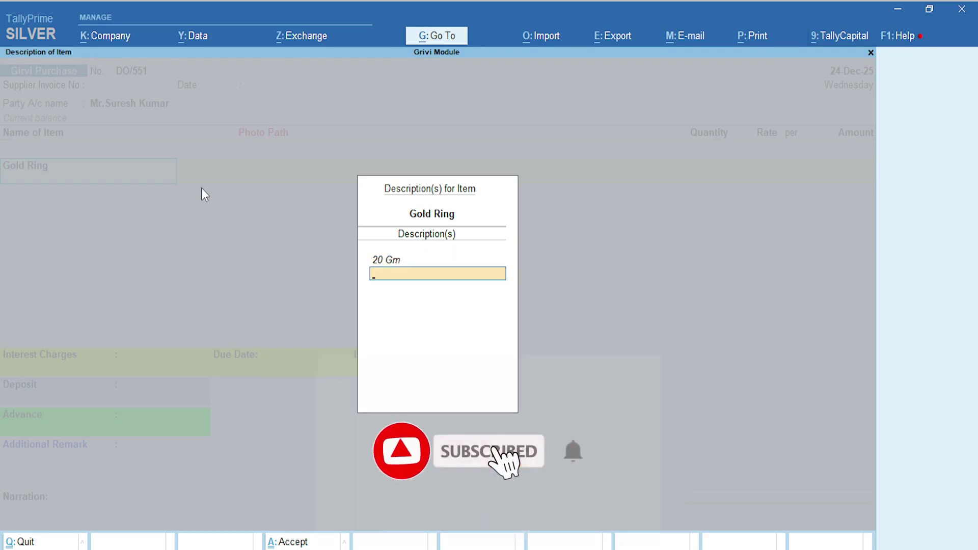
key("Return")
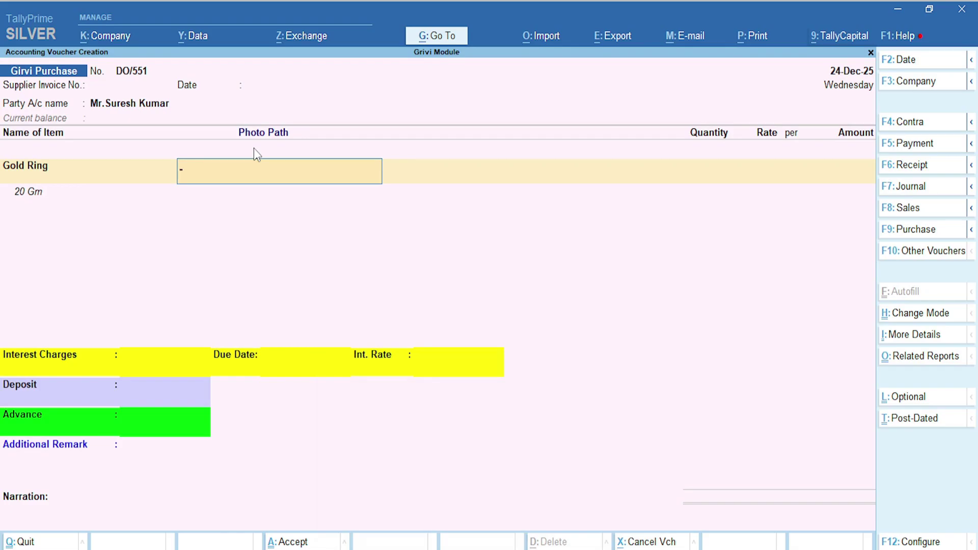
type("-")
key("alt+Tab")
Copy the full path of gold ring.jpg from the Passport Image > Gold folder
left_click(493, 51)
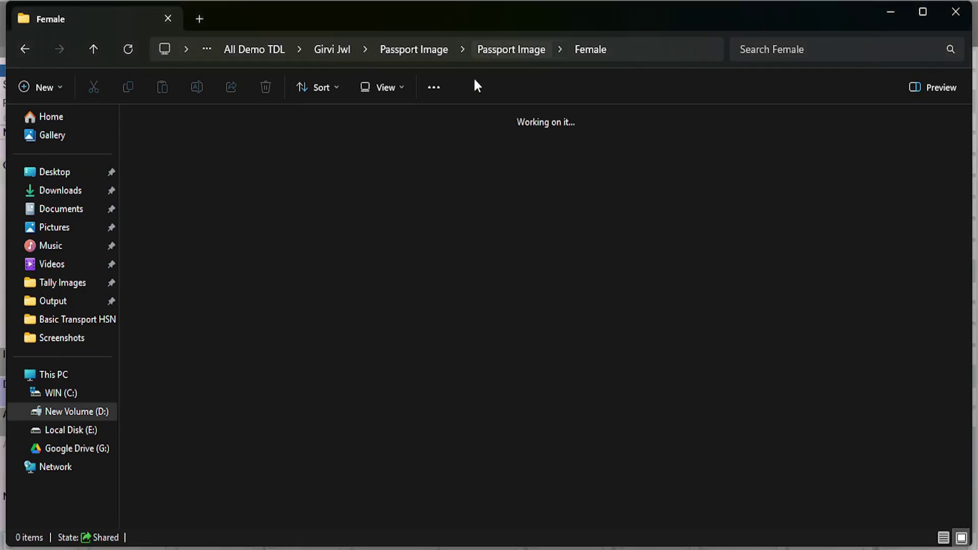
double_click(322, 147)
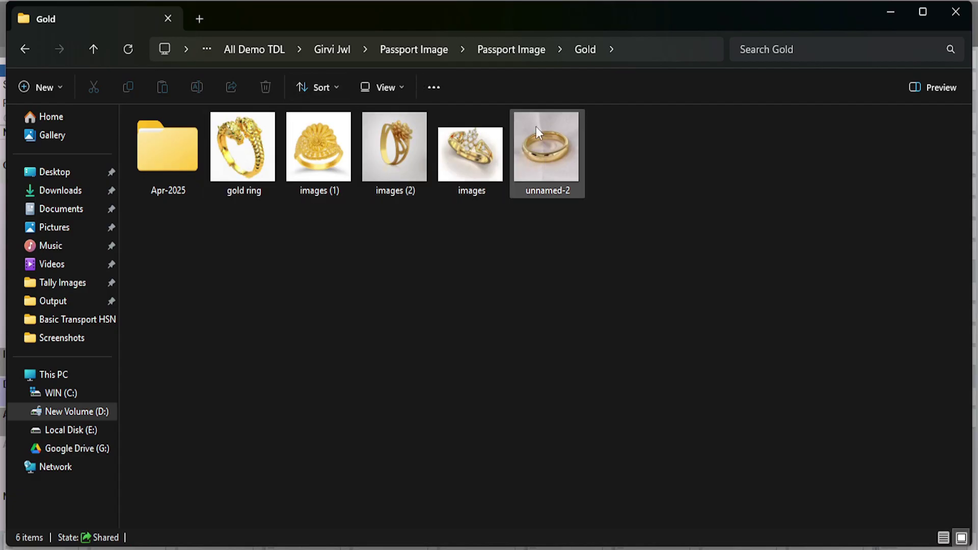
left_click(657, 51)
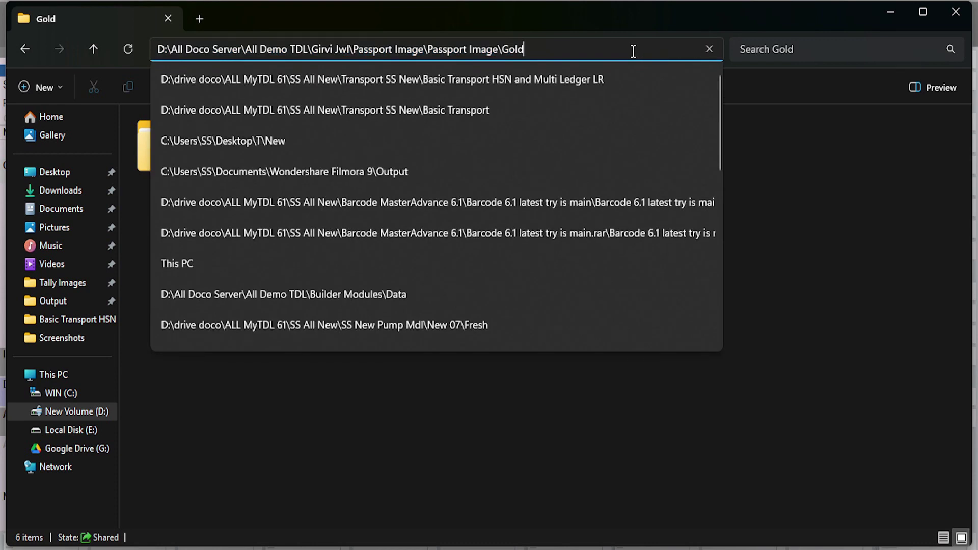
type("\\gold")
key("Down")
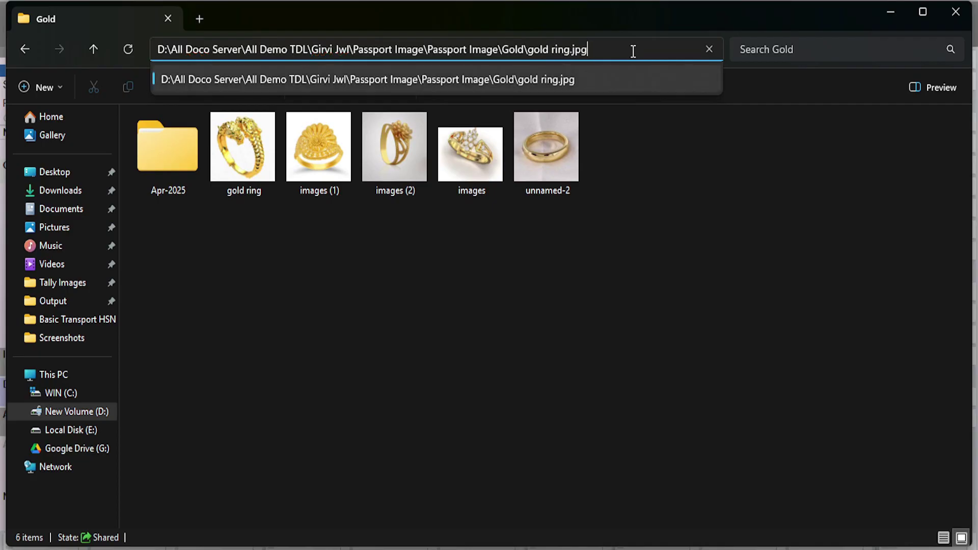
left_click_drag(633, 51, 160, 48)
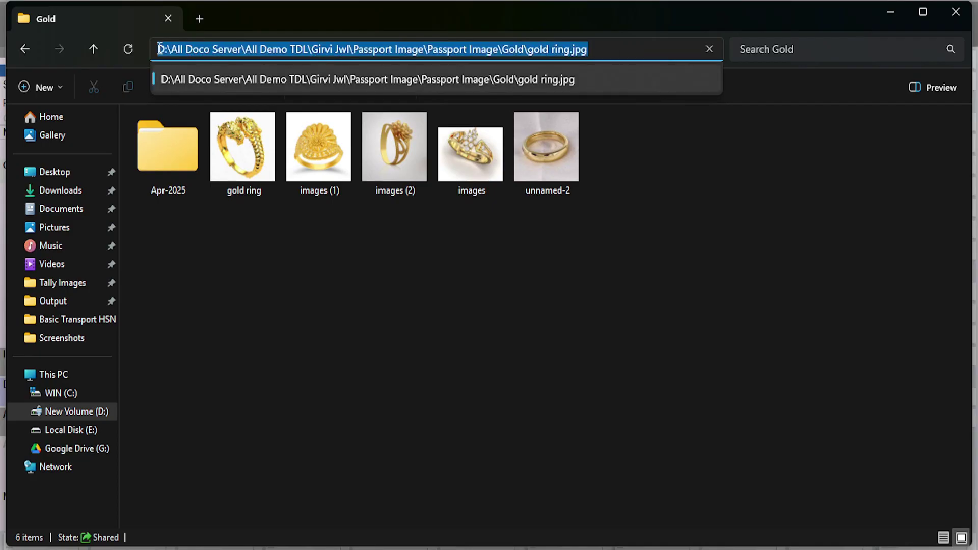
right_click(270, 51)
left_click(320, 90)
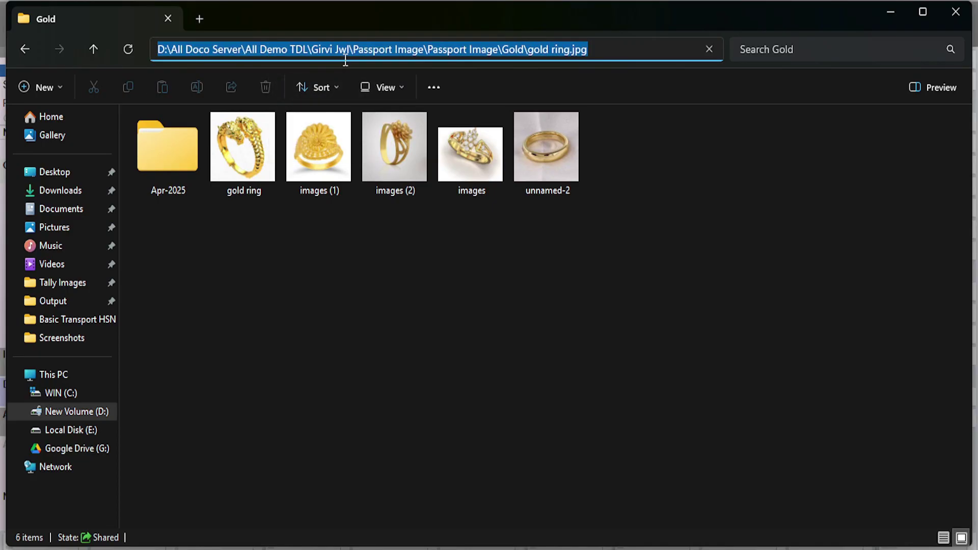
key("alt+Tab")
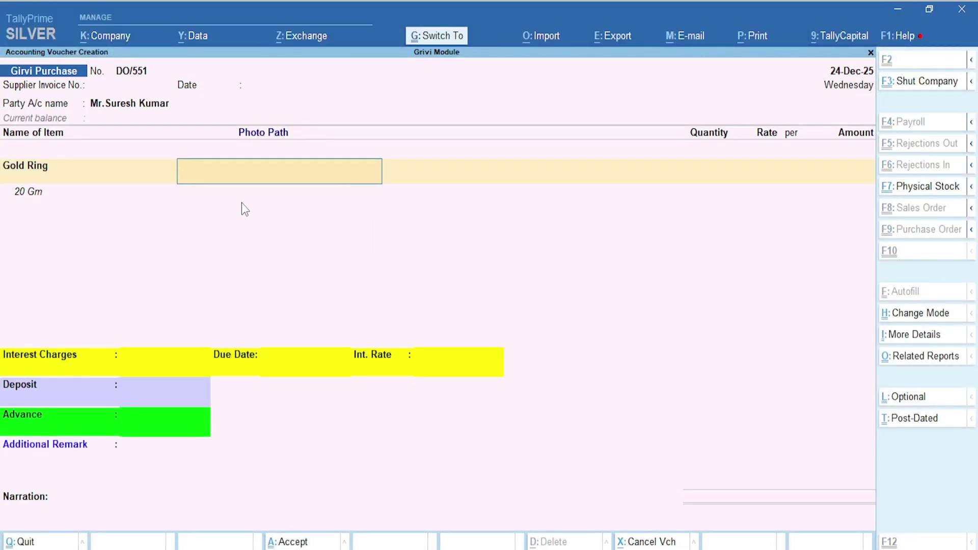
Paste the gold ring image path into Photo Path and dismiss the preview
key("ctrl+v")
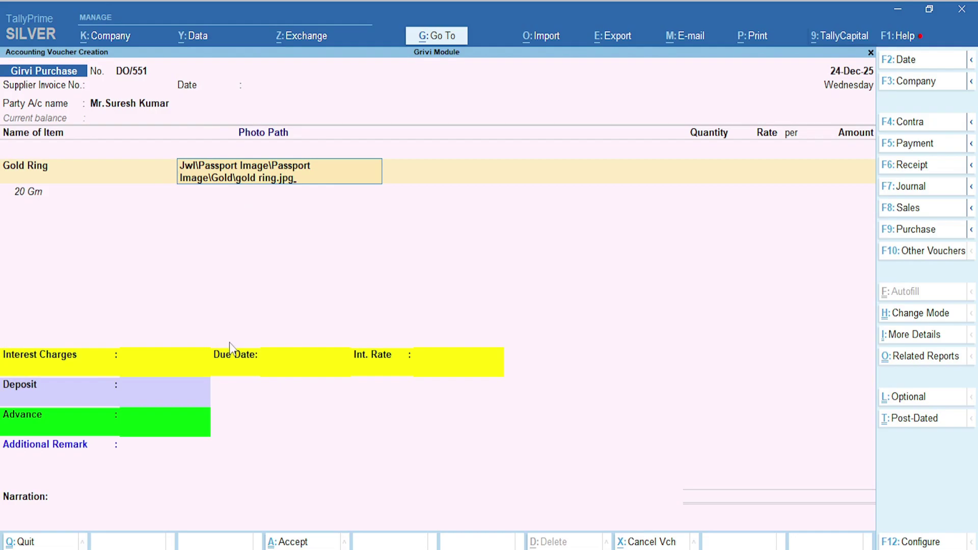
key("Return")
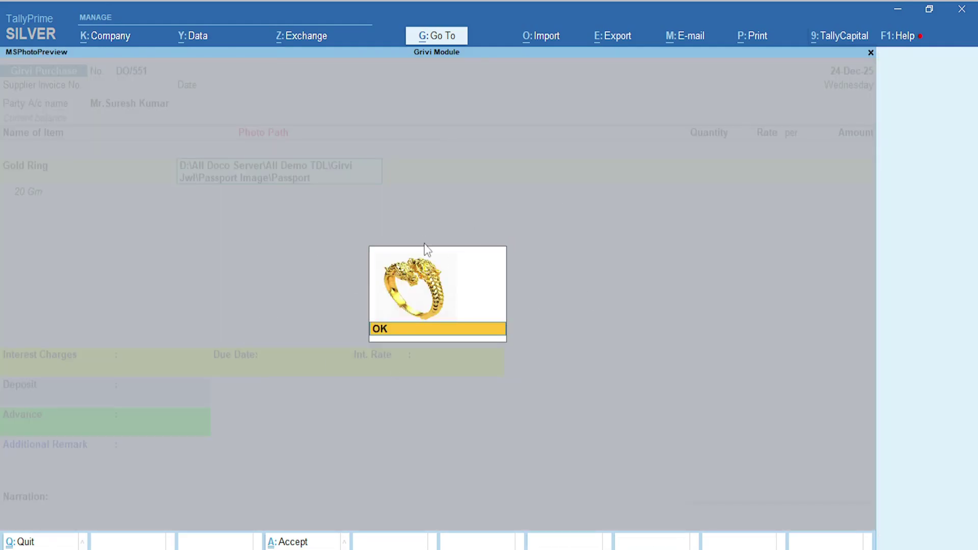
key("Return")
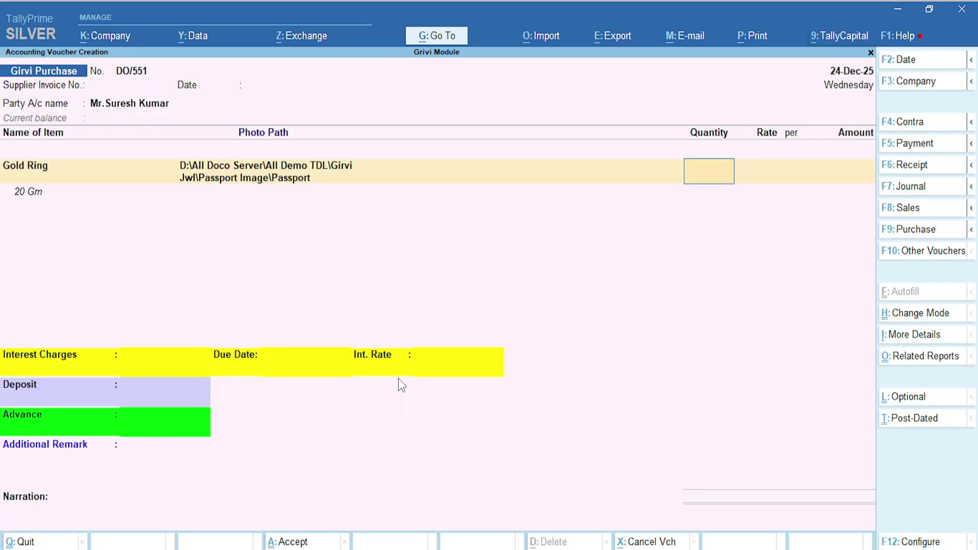
Enter 20 Gms for an amount of 75,000, accept the Girvi ledger and close the item list
type("20")
key("Return")
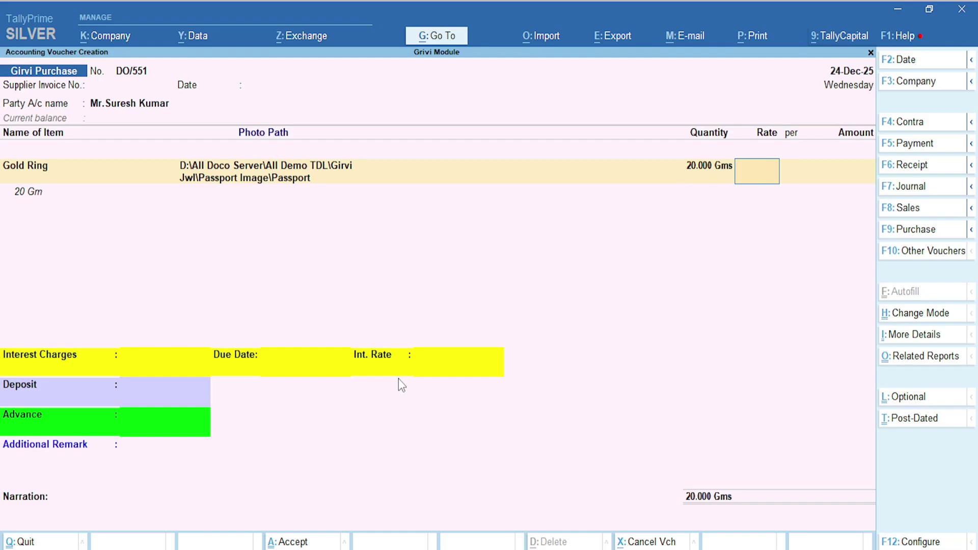
key("Return")
key("Return")
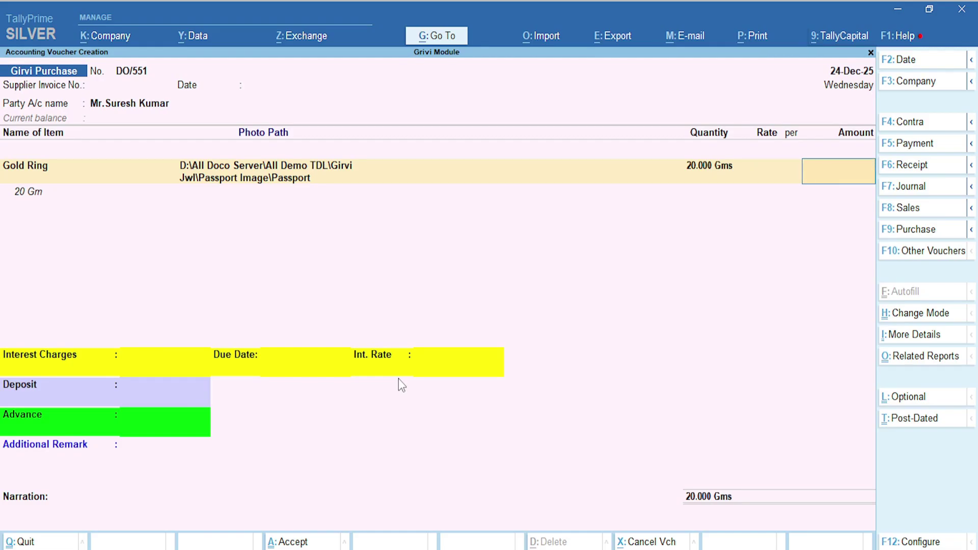
type("75000")
key("Return")
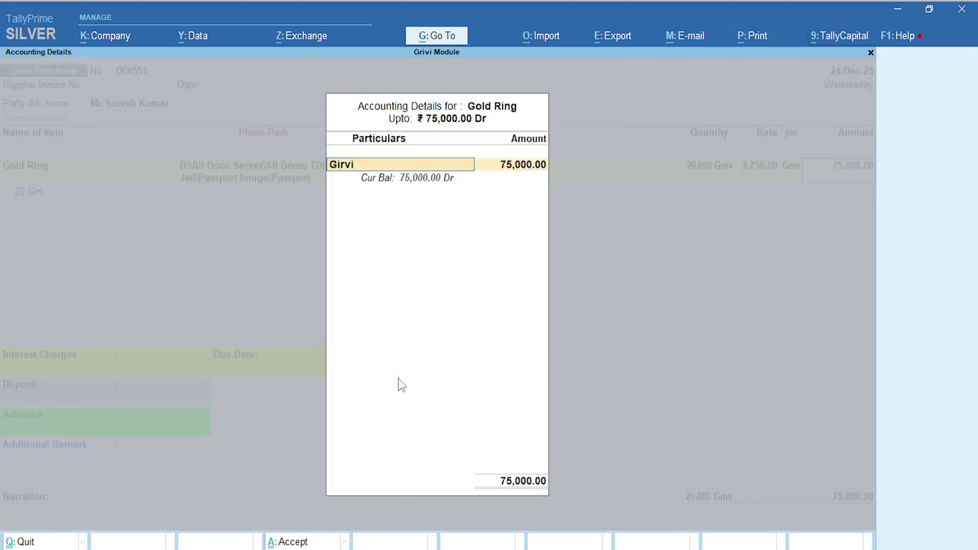
key("Return")
key("Return")
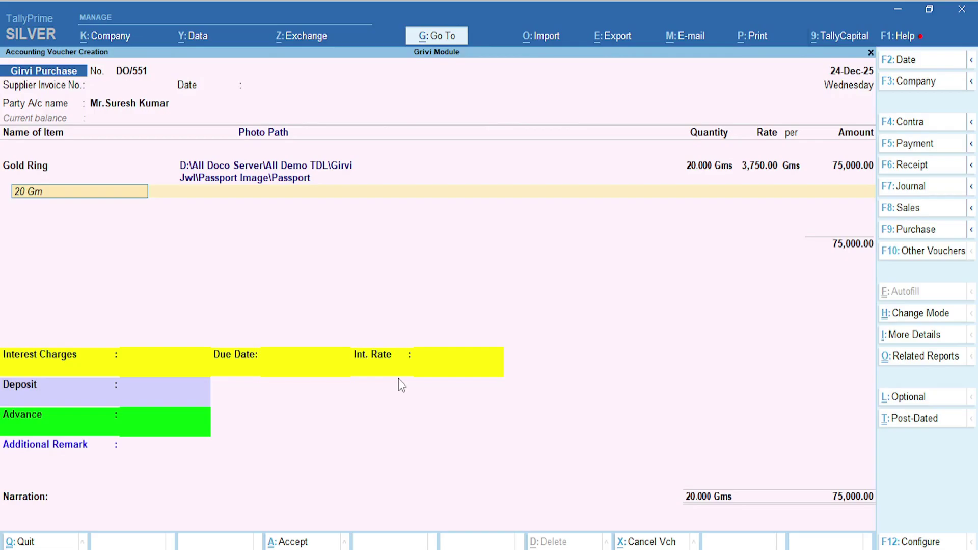
key("Return")
key("Return")
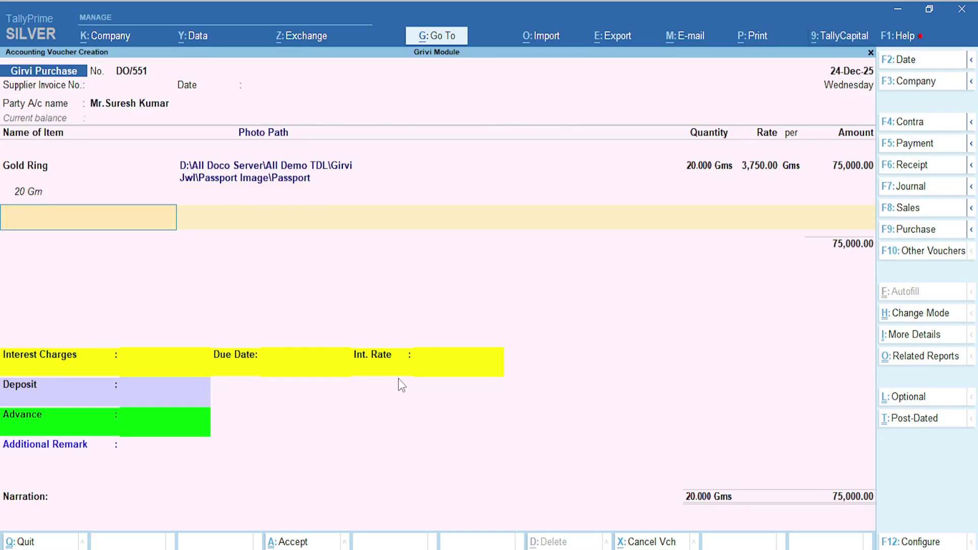
key("Return")
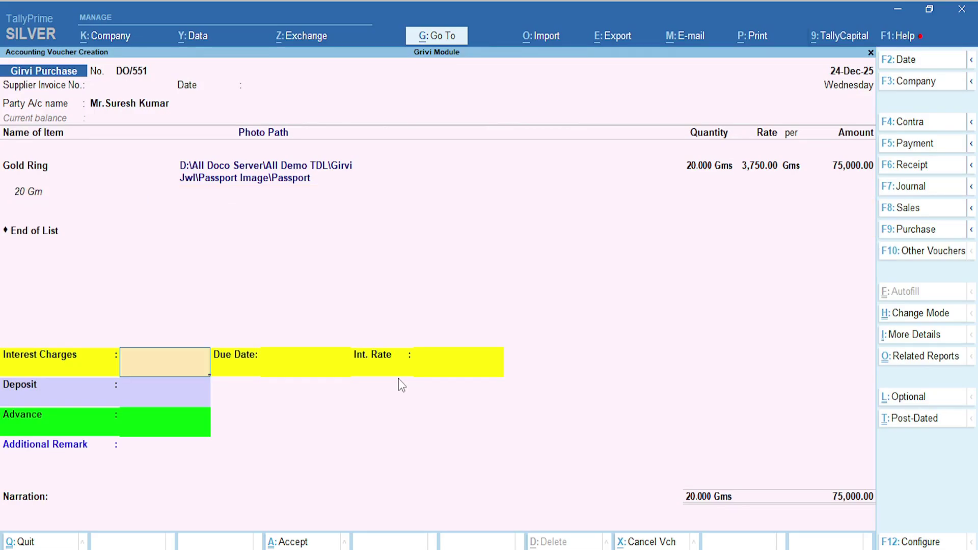
Date the voucher 1-Apr-25 with 60,000 interest charges, a 1-day due date and 10 % rate
key("F2")
type("1-4")
key("Return")
key("Return")
key("Return")
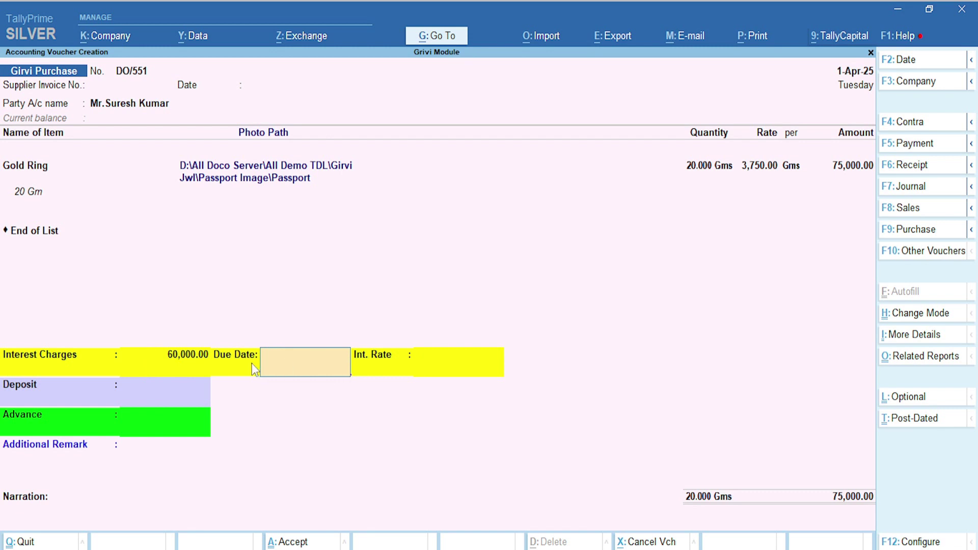
type("1")
key("Return")
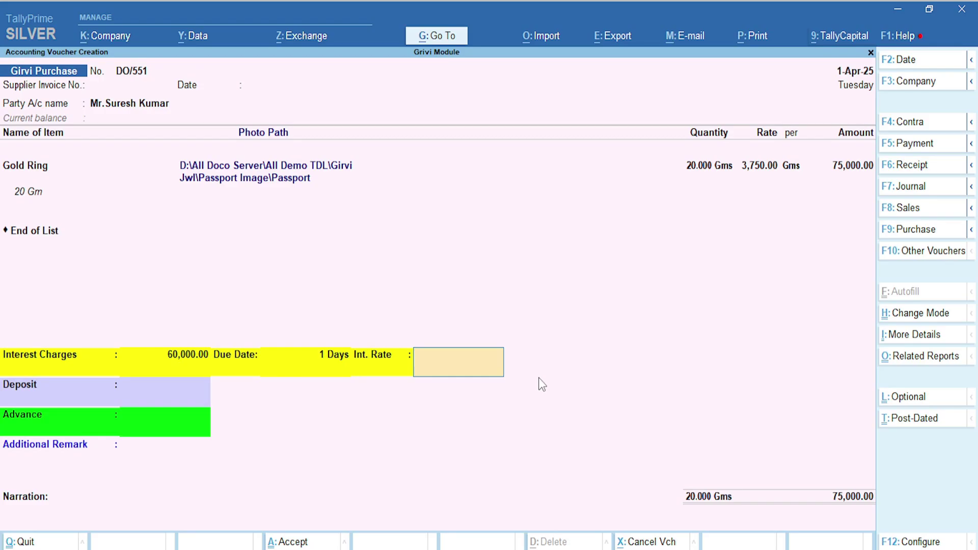
type("10")
key("Return")
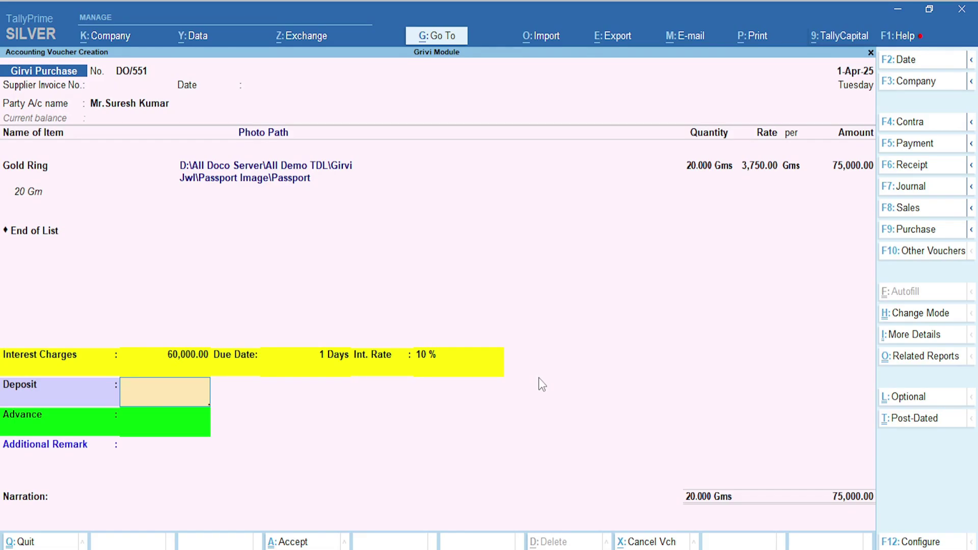
key("Return")
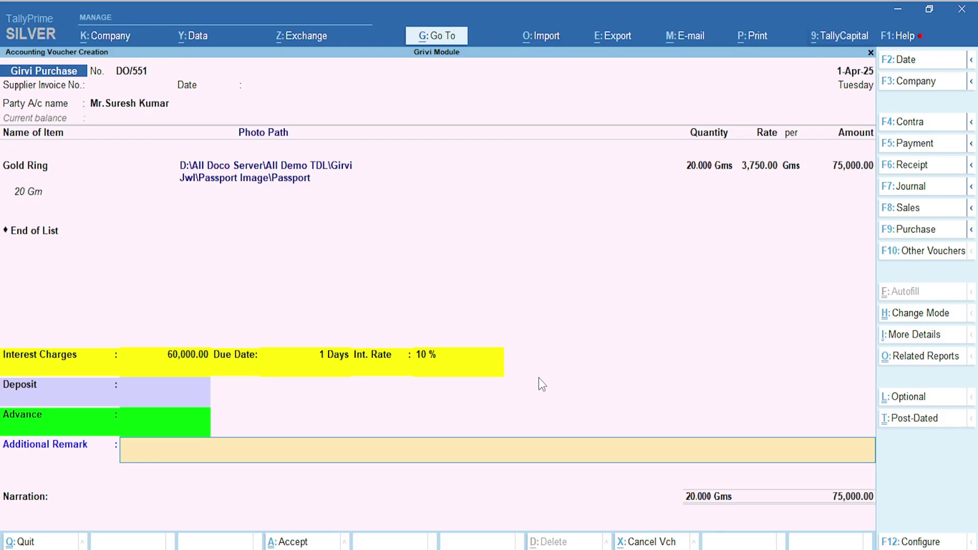
Fill the Additional Remark with a reference number and invoice reference, then save the voucher
key("Return")
key("BackSpace")
type("Inv-DO/551")
key("Return")
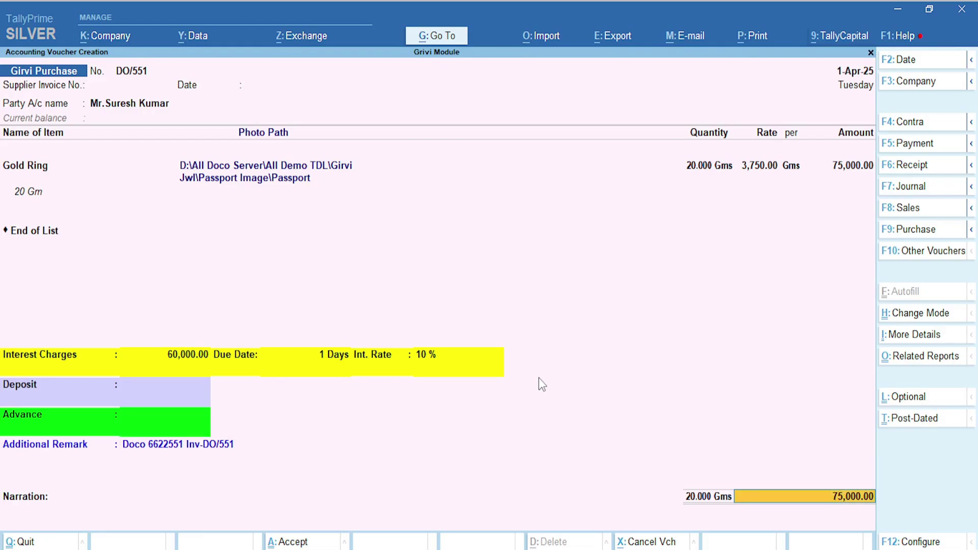
key("Return")
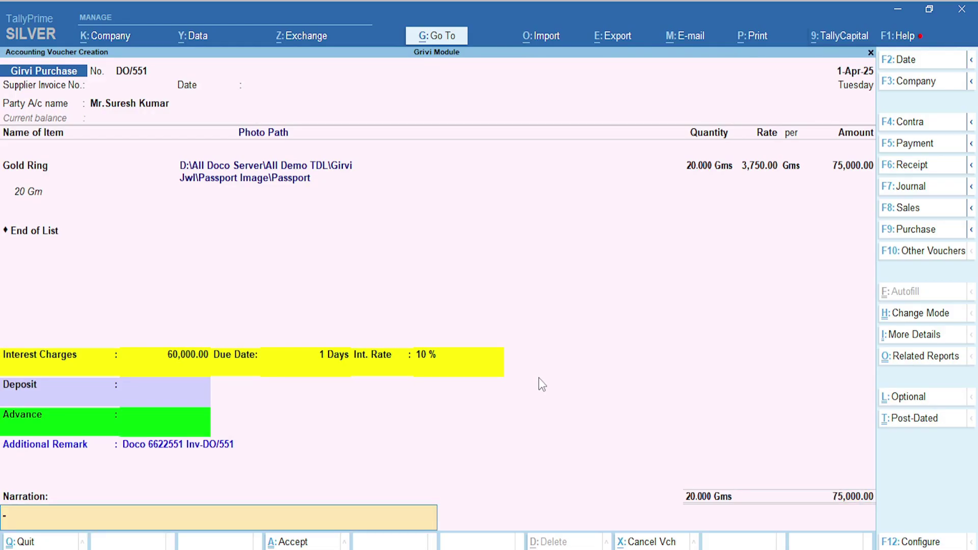
key("Return")
key("Return")
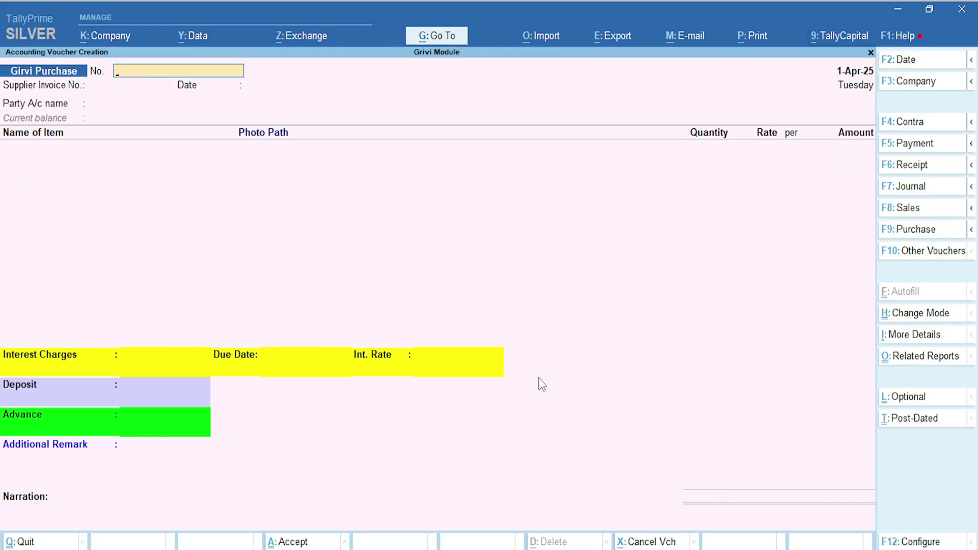
Check the Girvi Report lists DO/551 Gold Ring with 60,000.00 loan and 4,372.60 interest
key("Escape")
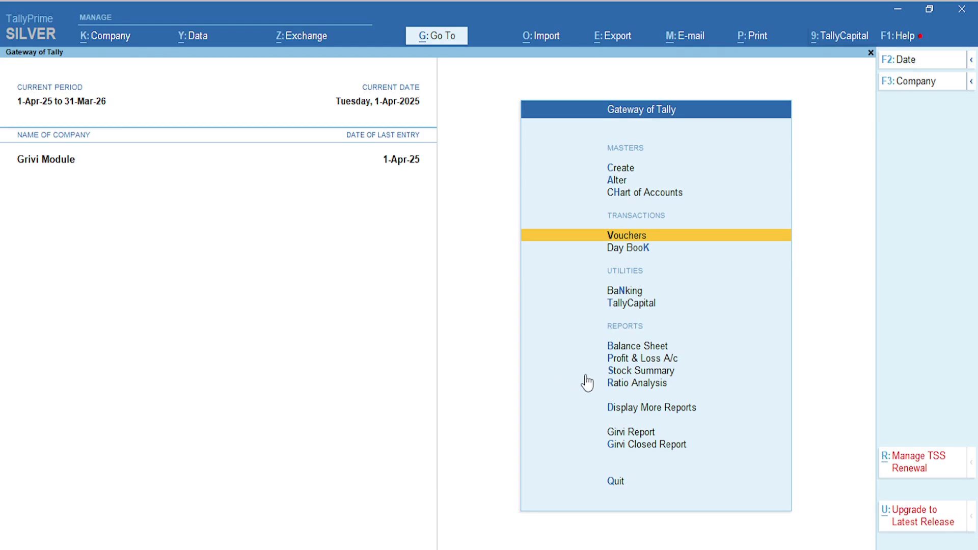
key("Down")
key("Down")
key("Down")
key("Down")
key("Down")
key("Down")
key("Down")
key("Down")
key("Down")
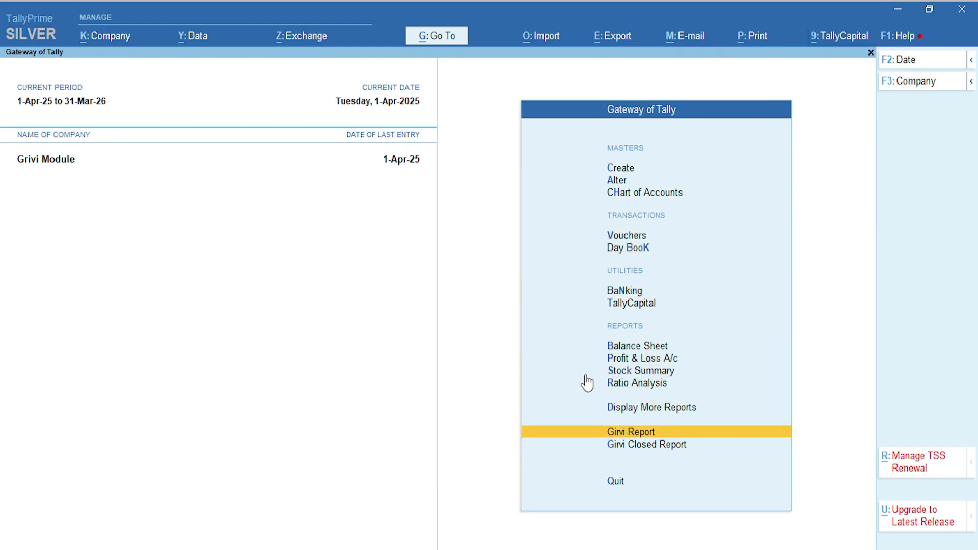
left_click(650, 433)
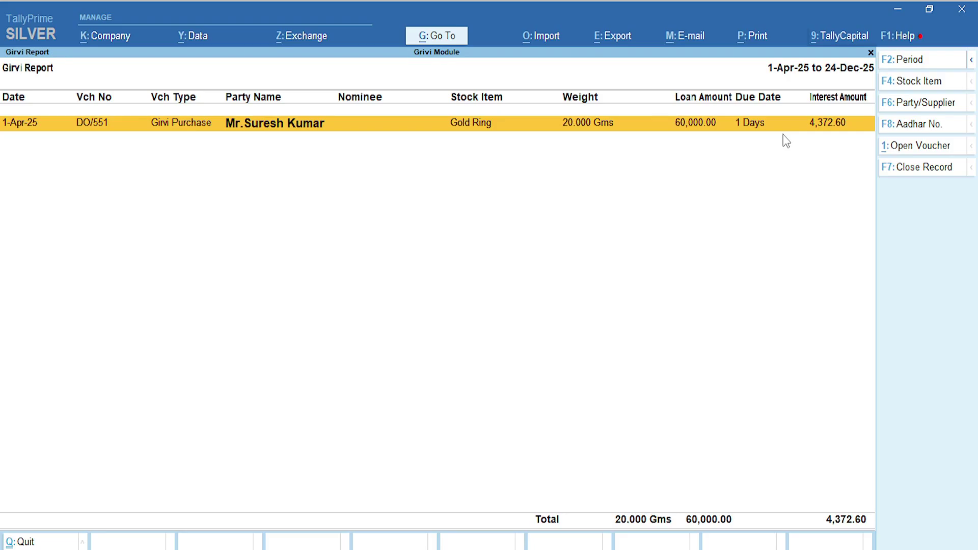
key("Escape")
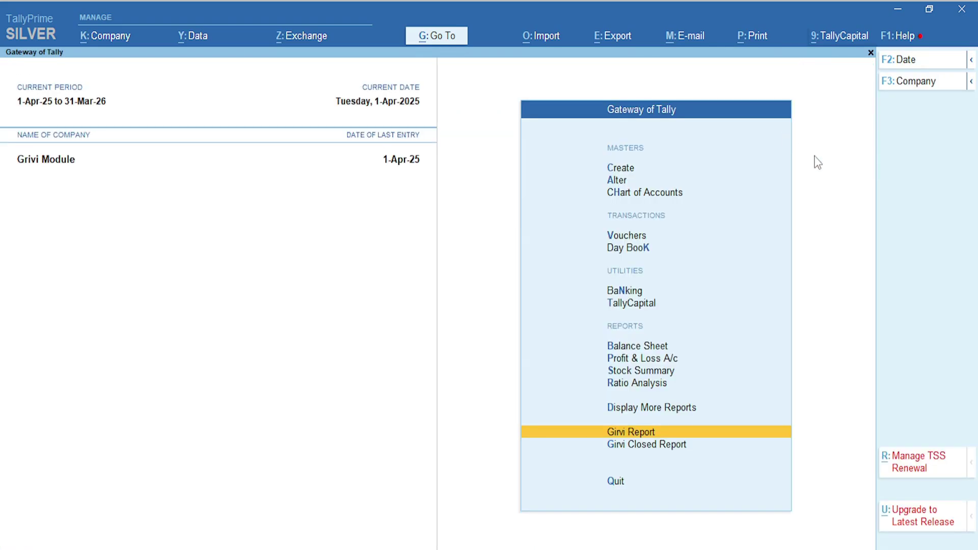
key("Up")
key("Up")
key("Up")
key("Up")
key("Up")
key("Up")
key("Up")
key("Up")
key("Up")
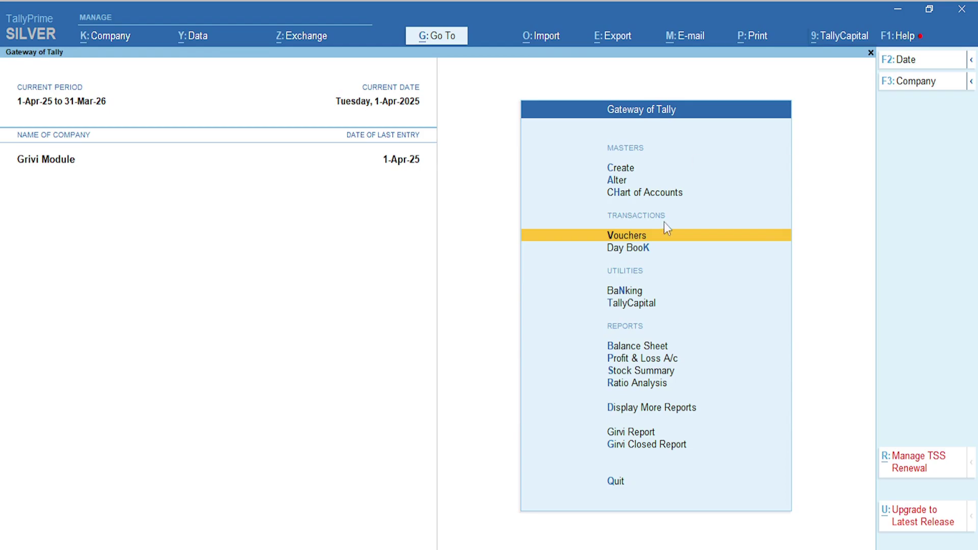
Start a new voucher dated 24-Dec-25
left_click(623, 239)
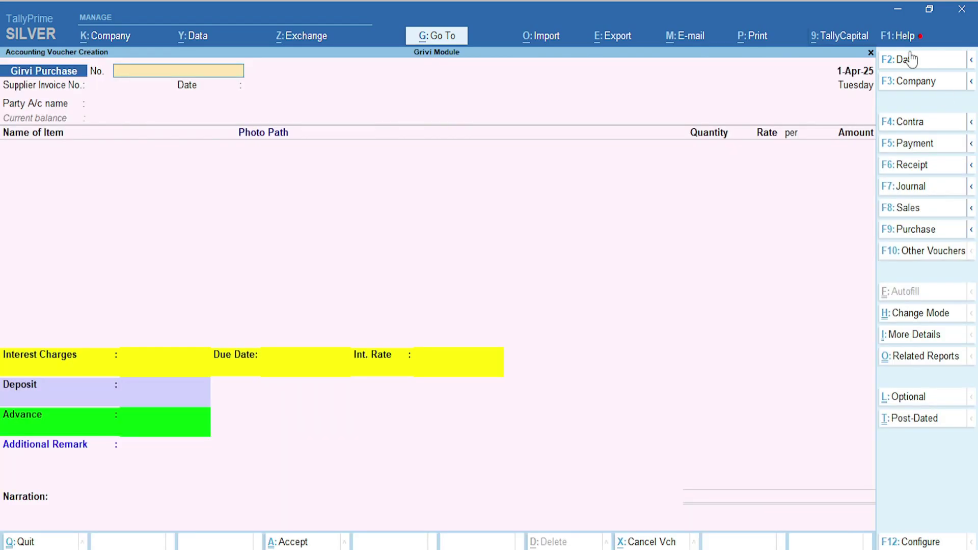
left_click(919, 61)
type("24-12")
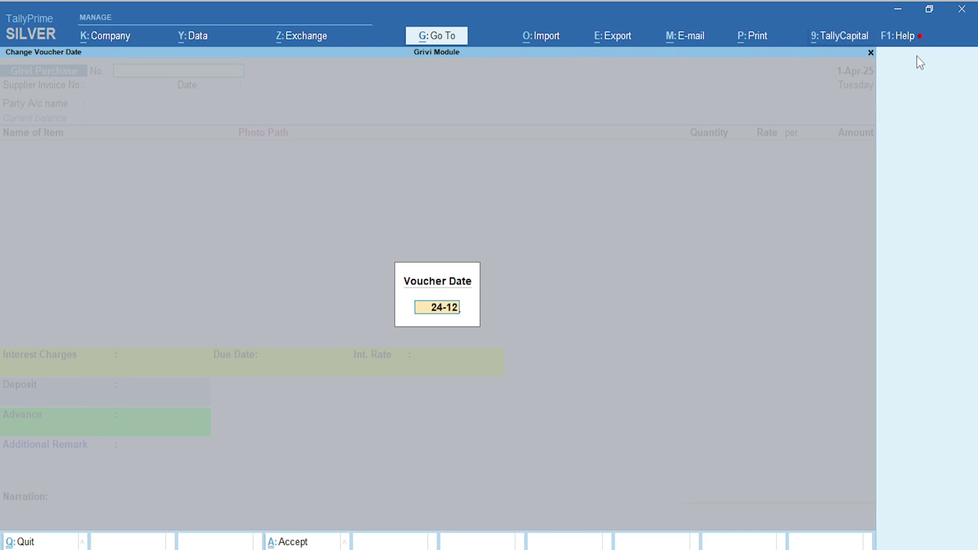
key("Return")
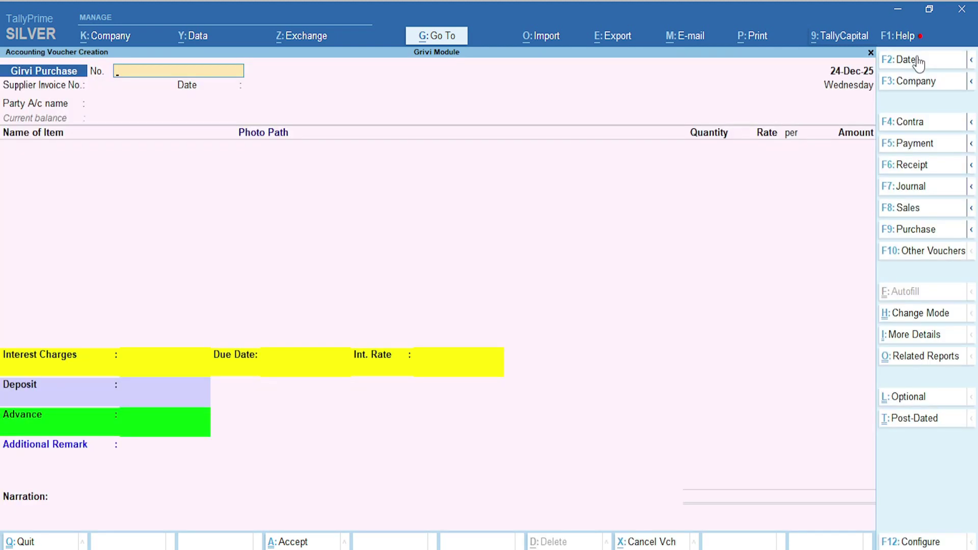
Make it a Receipt into Cash from the pledging customer's ledger
left_click(920, 171)
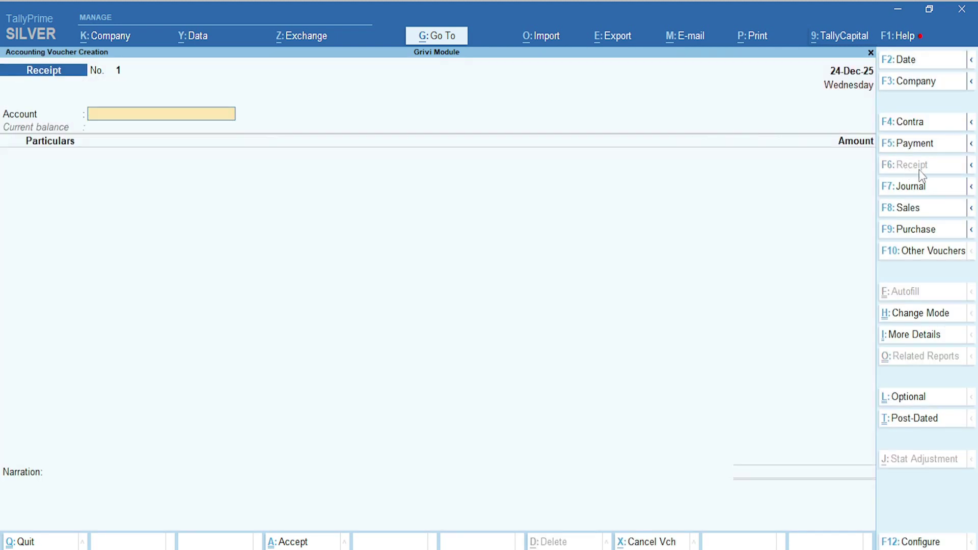
type("Ca")
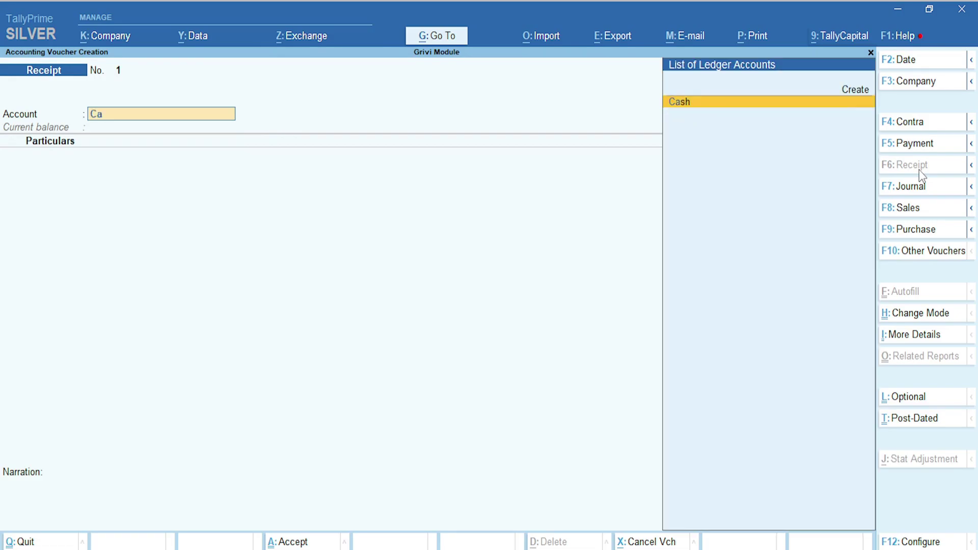
key("Return")
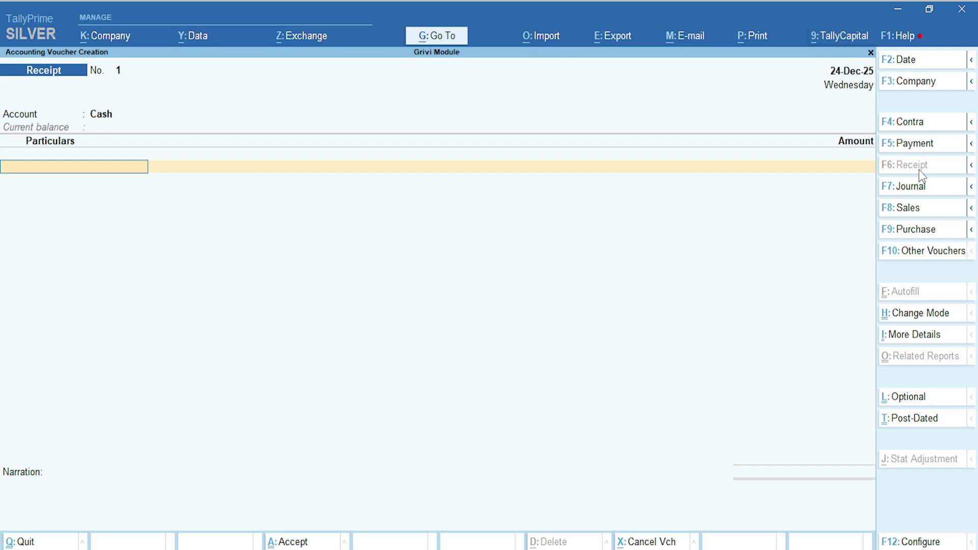
key("Down")
key("Down")
key("Down")
key("Down")
key("Down")
key("Down")
key("Down")
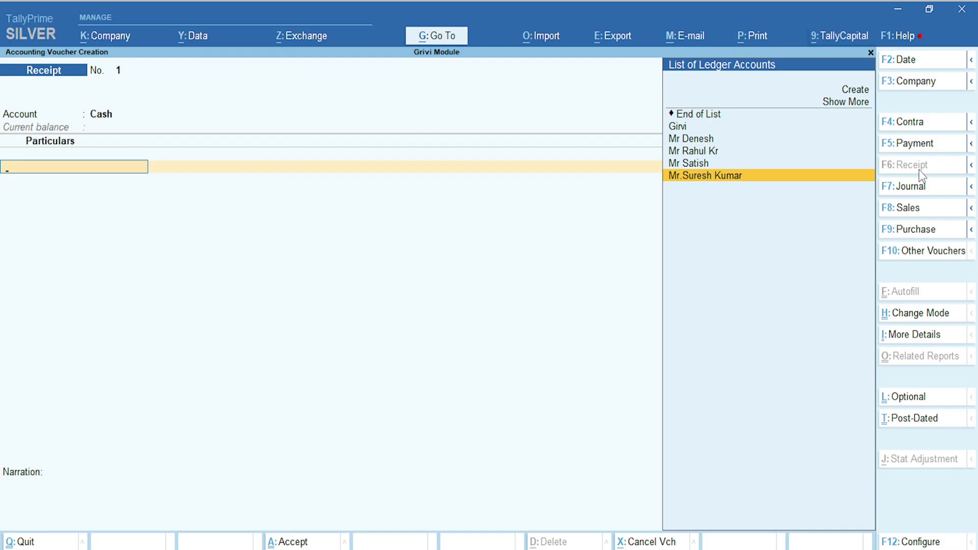
key("Return")
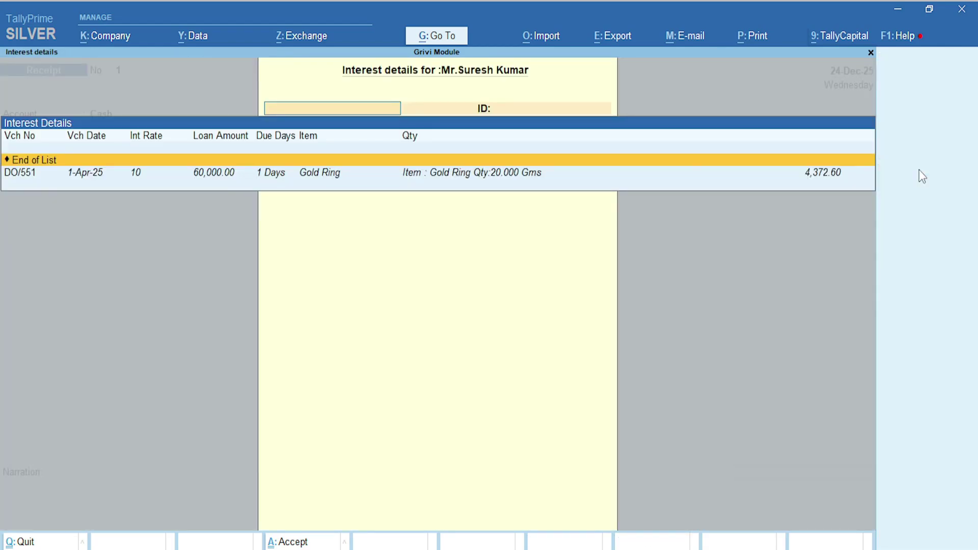
Select pledge DO/551 and accept the 64,372.60 settlement amount including interest
key("Down")
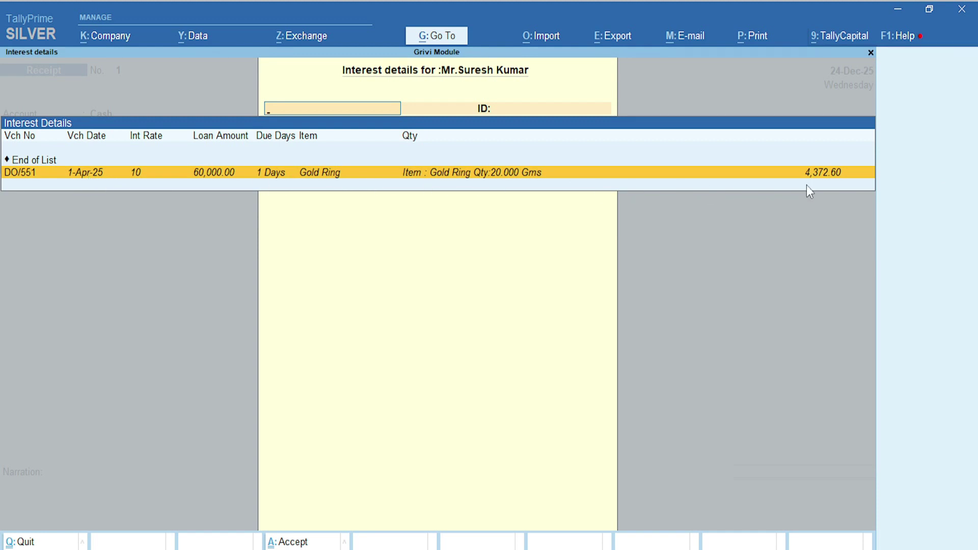
left_click(476, 180)
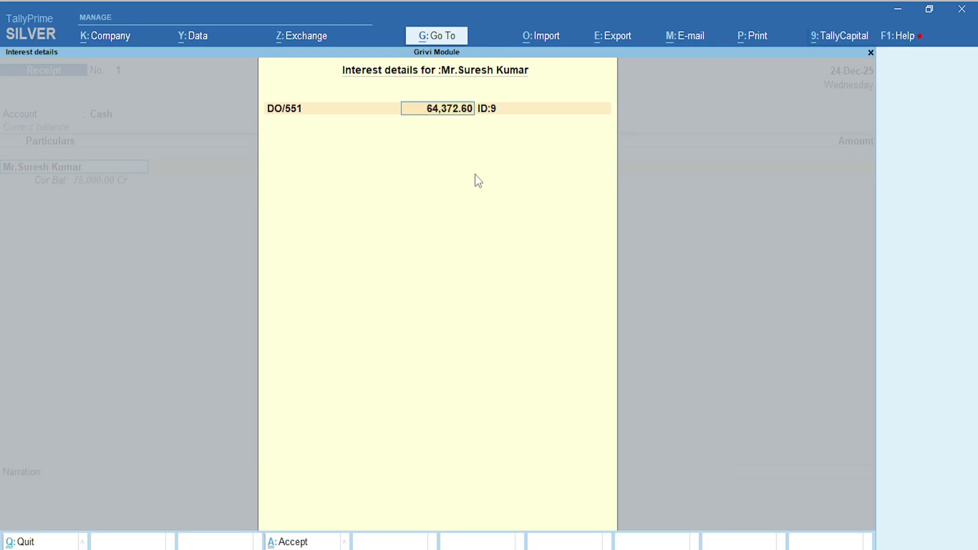
key("BackSpace")
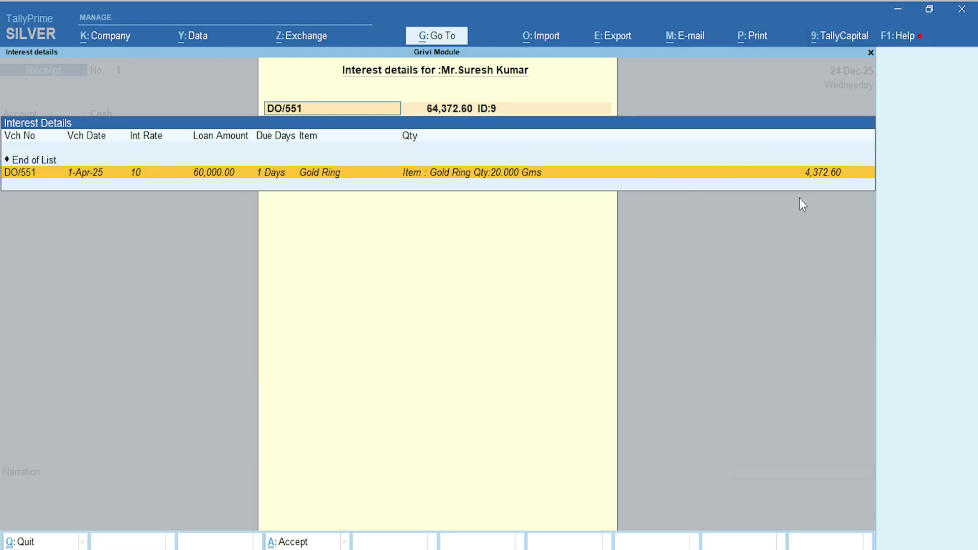
left_click(815, 176)
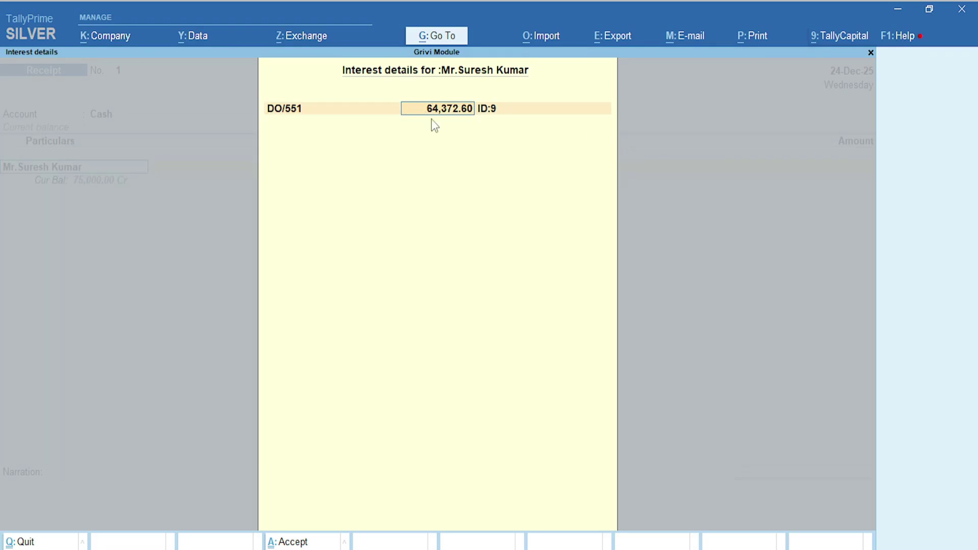
key("Return")
key("Return")
key("Return")
key("Return")
key("Return")
key("Down")
key("Down")
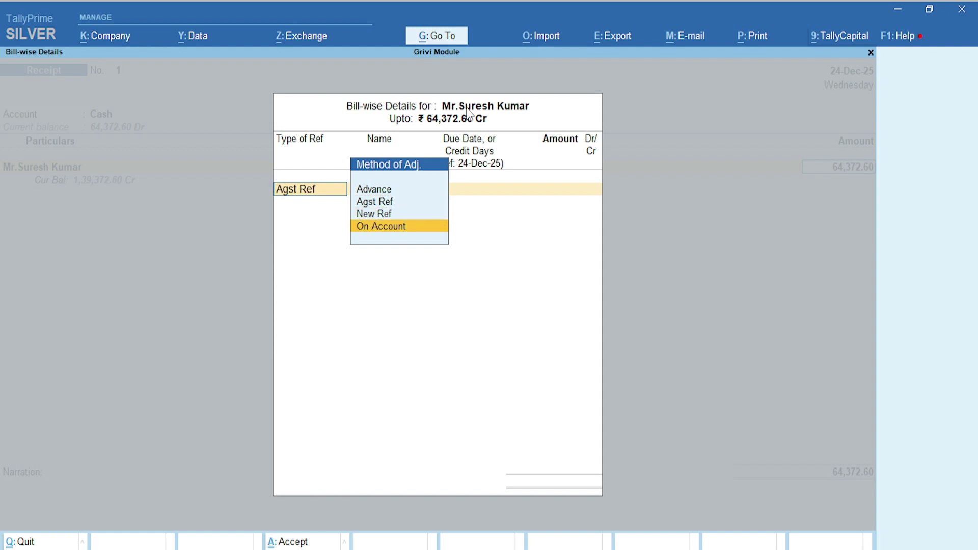
Allocate the 64,372.60 On Account, save the receipt without narration, and exit voucher entry
key("Return")
key("Return")
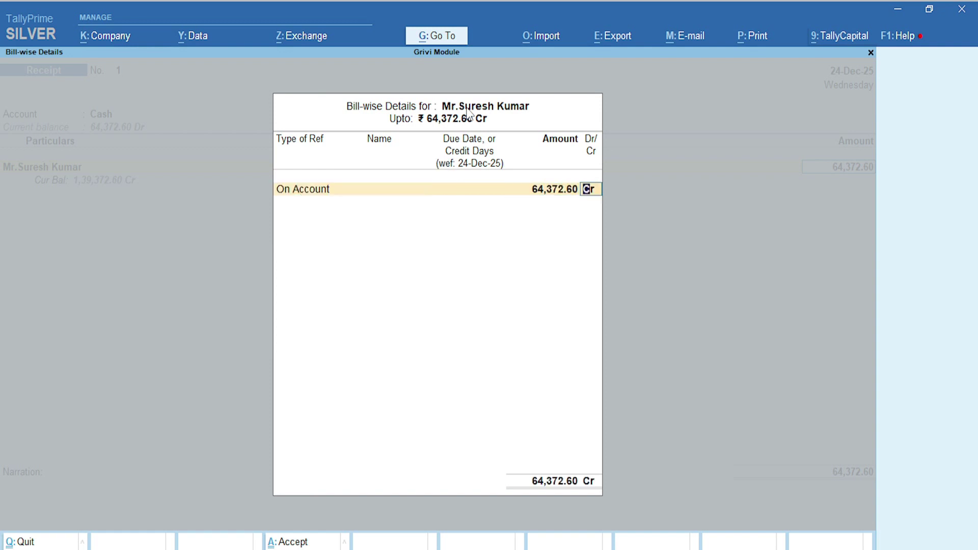
key("Return")
key("Return")
key("Return")
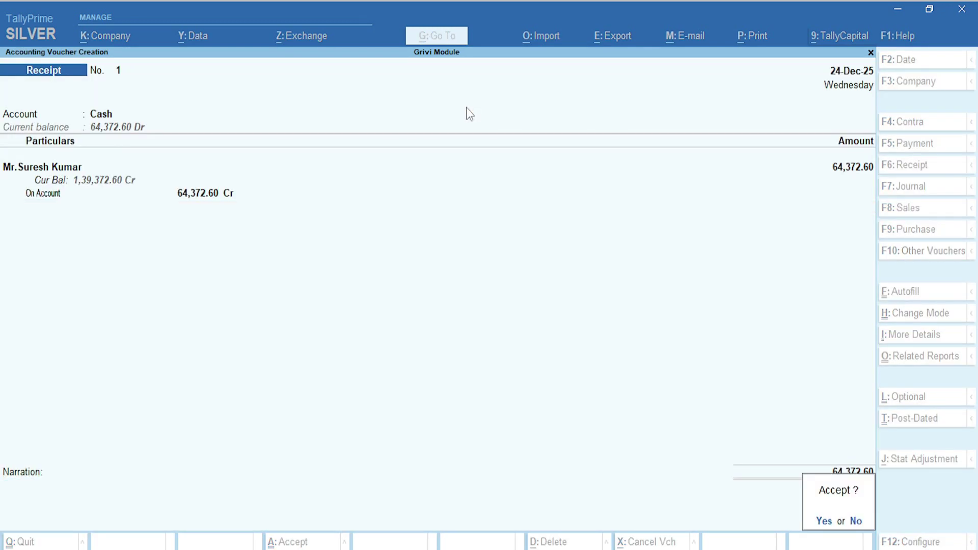
key("Return")
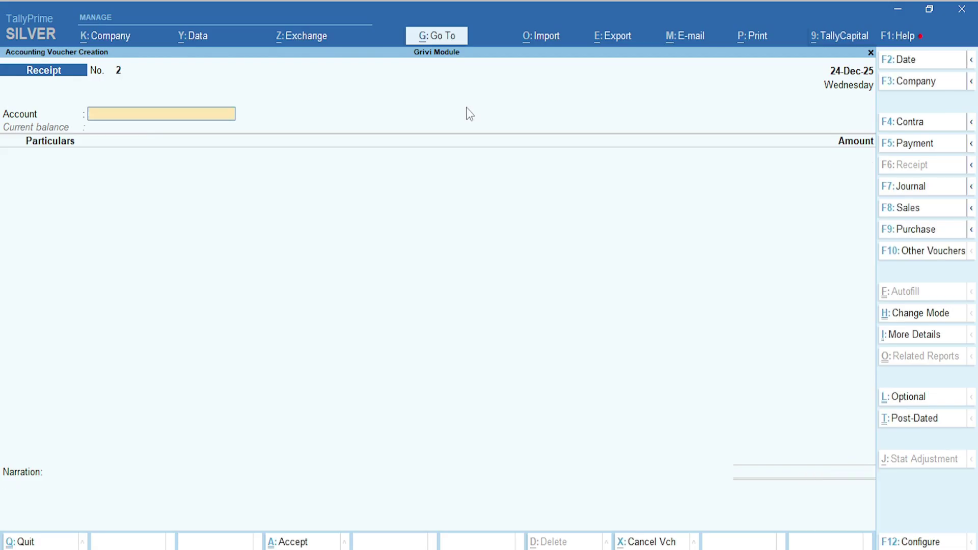
key("Escape")
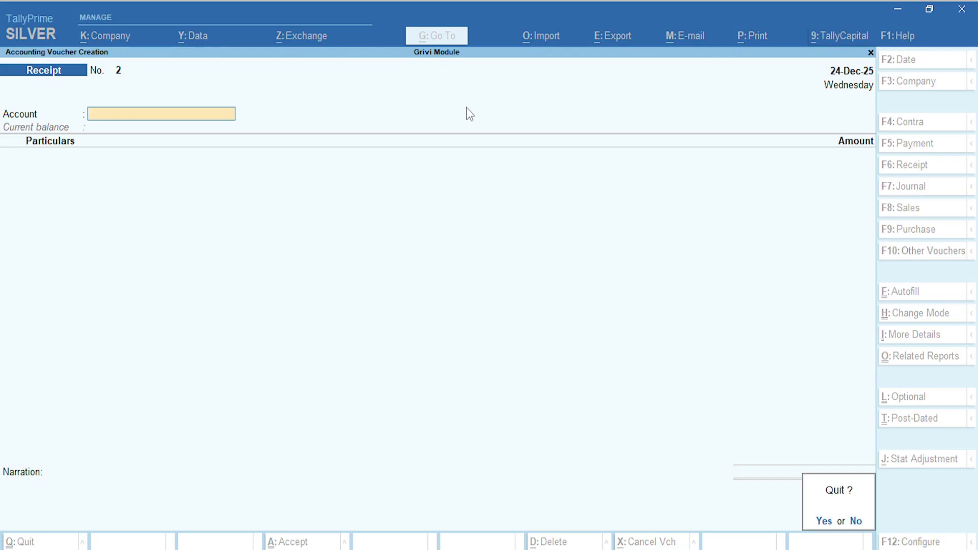
key("Return")
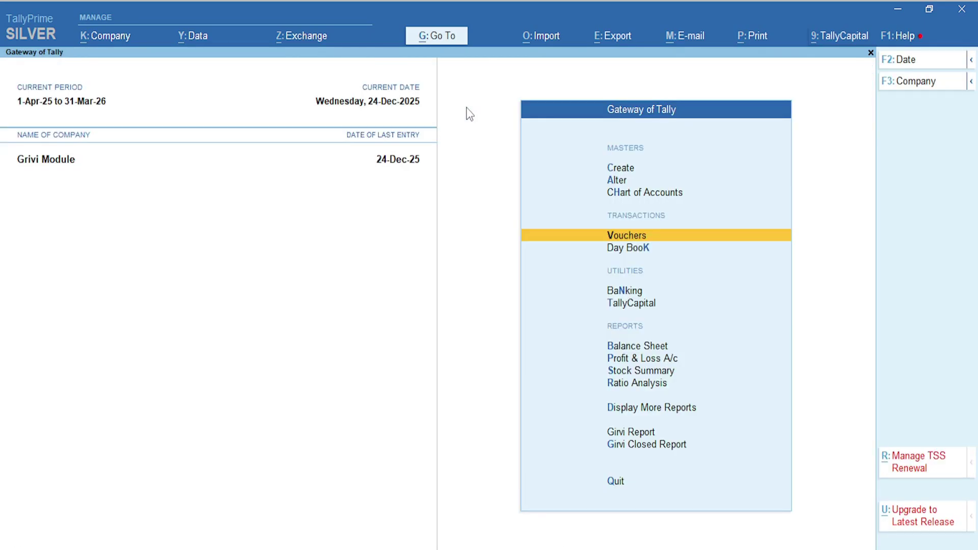
key("Down")
key("Down")
key("Down")
key("Down")
key("Down")
key("Down")
key("Down")
key("Down")
key("Down")
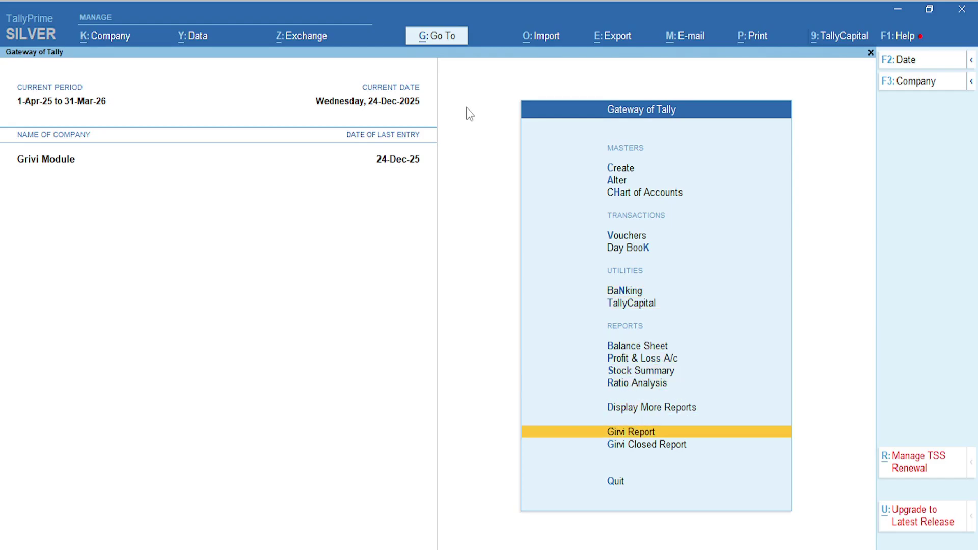
key("Down")
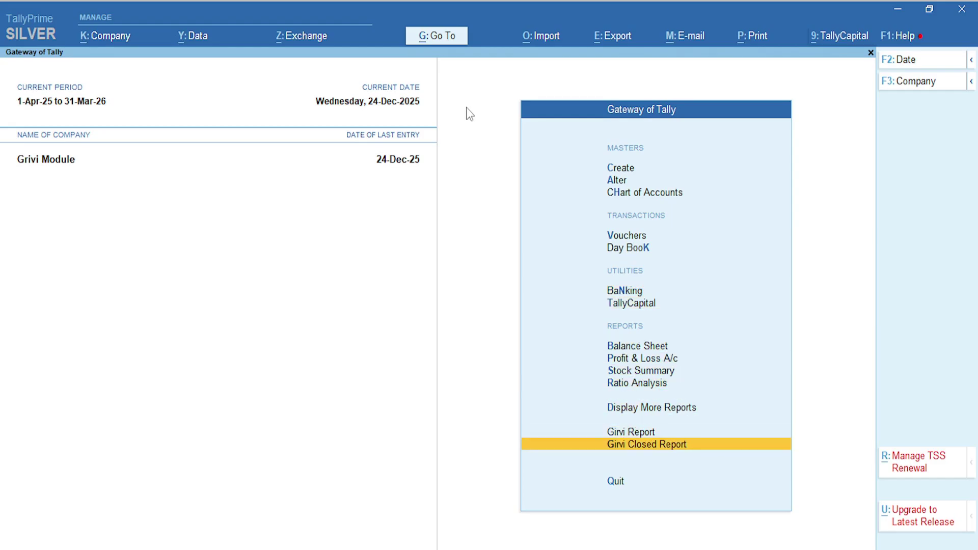
left_click(633, 446)
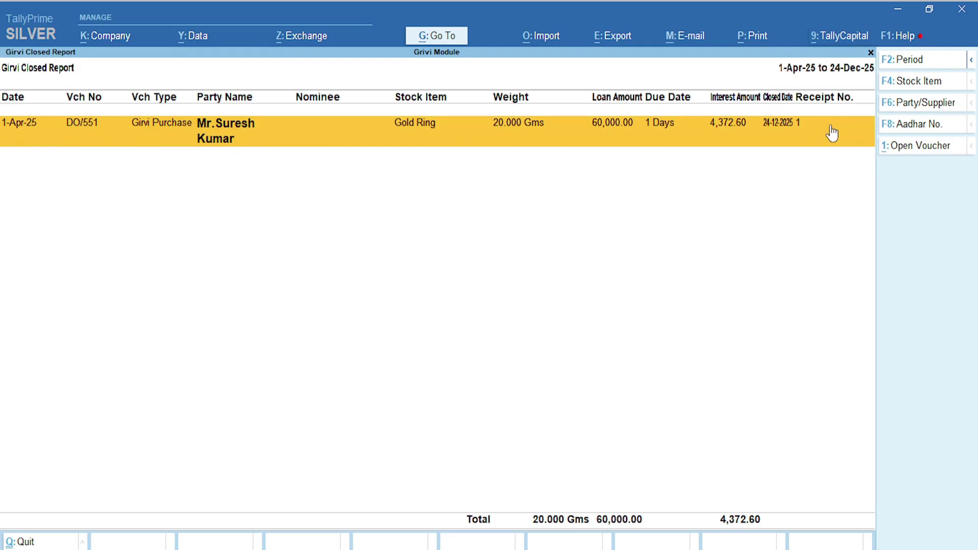
key("Escape")
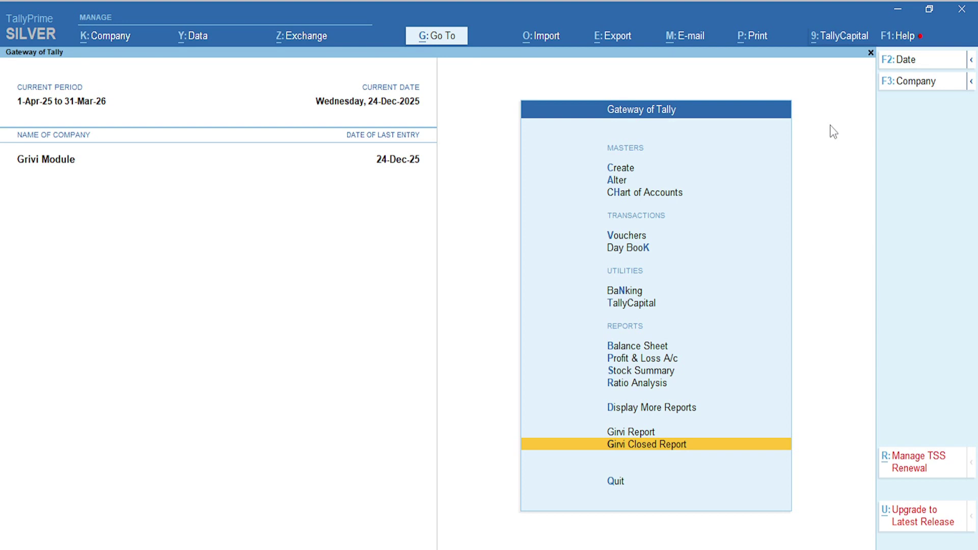
key("Up")
key("Return")
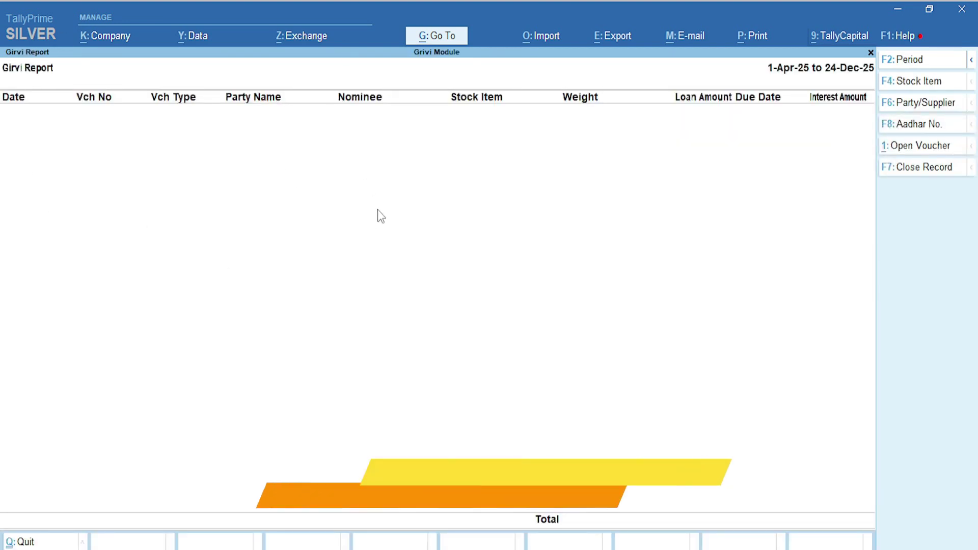
key("Escape")
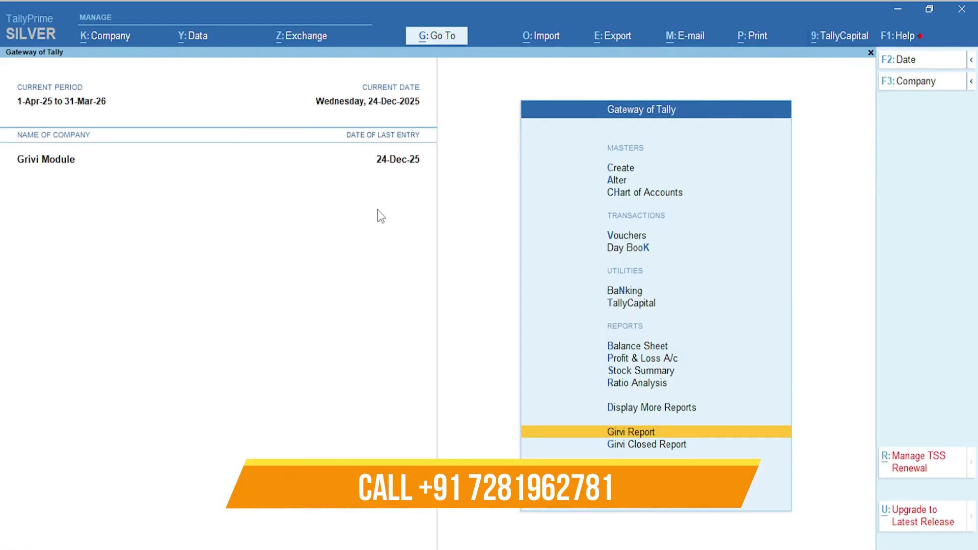
key("Down")
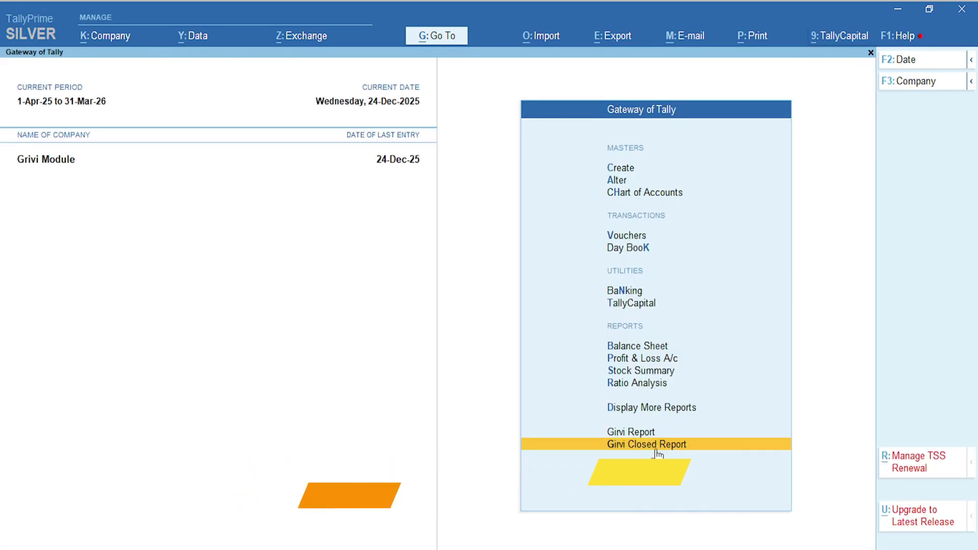